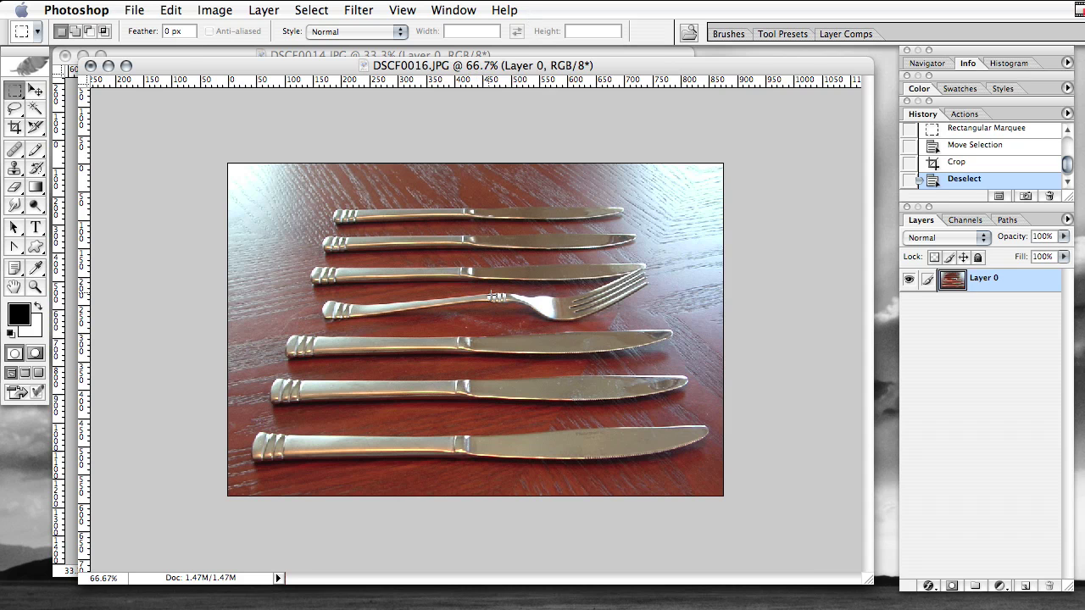
# Position the silverware window, enter Quick Mask, and pick the Gradient tool with angle style.
pyautogui.click(223, 78)
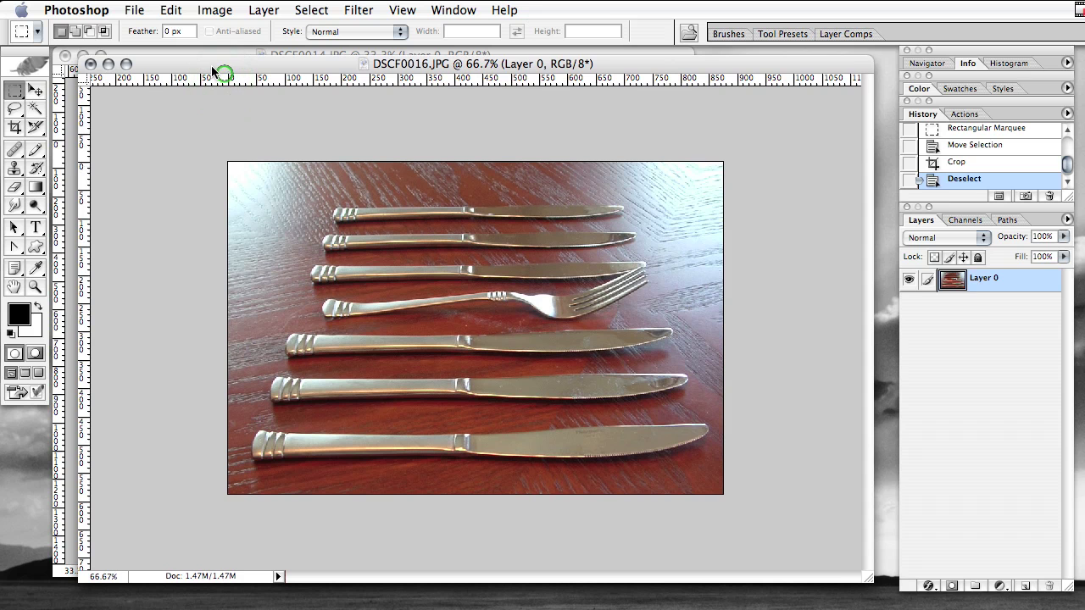
pyautogui.moveTo(211, 65); pyautogui.dragTo(219, 74)
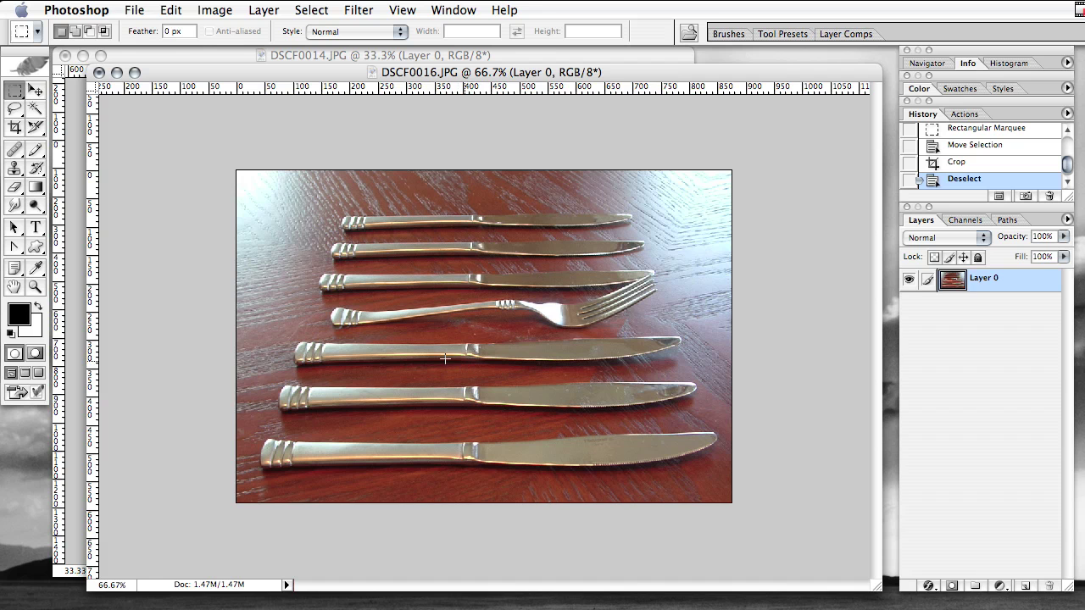
pyautogui.click(35, 355)
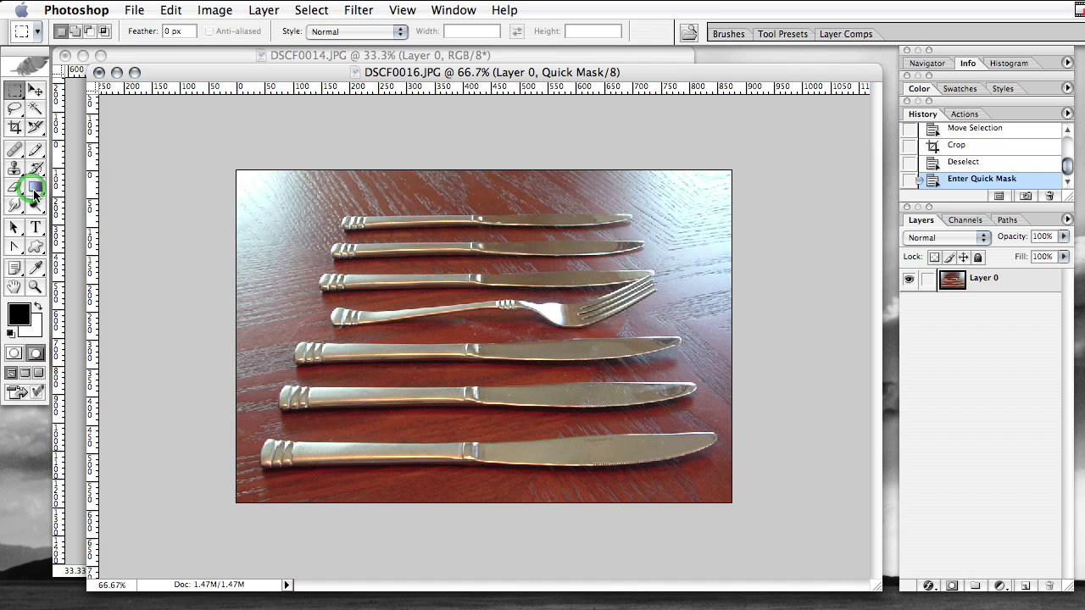
pyautogui.click(34, 189)
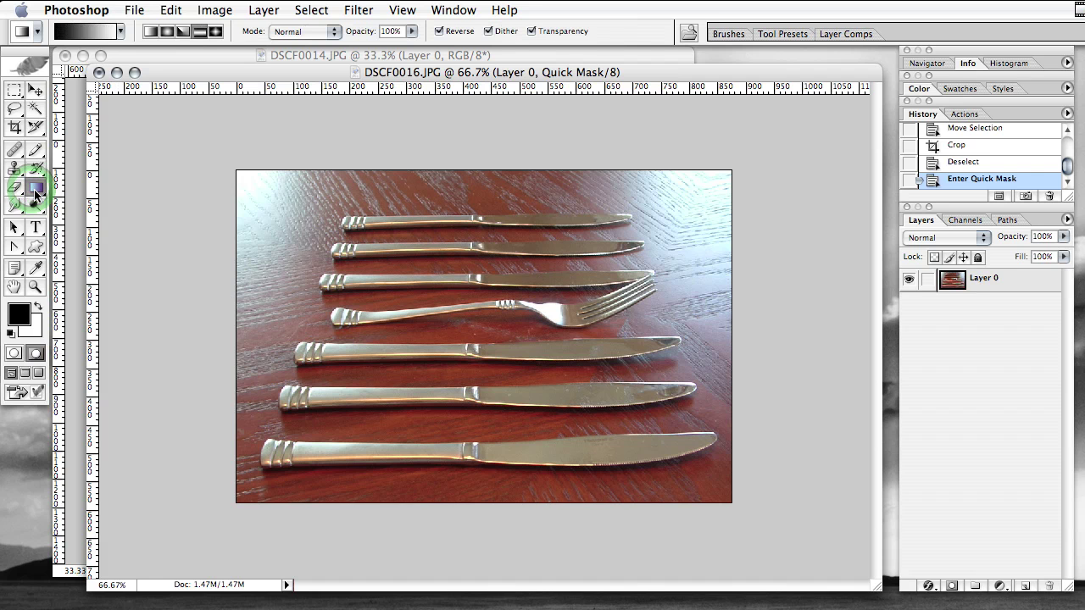
pyautogui.click(200, 31)
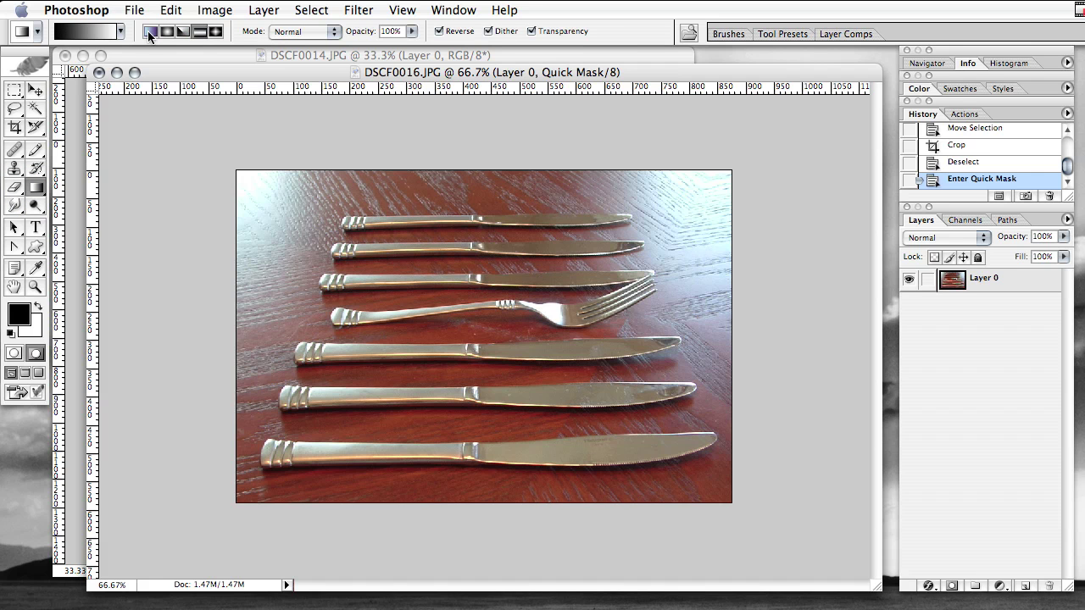
pyautogui.click(180, 33)
# Drag the mask gradient from the fork straight upward, adjusting its length above the fork.
pyautogui.moveTo(481, 305); pyautogui.dragTo(495, 294)
pyautogui.moveTo(494, 294); pyautogui.dragTo(602, 203)
pyautogui.moveTo(603, 203); pyautogui.dragTo(604, 209)
pyautogui.moveTo(604, 208)
pyautogui.mouseDown()
pyautogui.moveTo(563, 252)
pyautogui.moveTo(567, 271)
pyautogui.mouseUp()
pyautogui.moveTo(567, 271)
pyautogui.mouseDown()
pyautogui.moveTo(541, 249)
pyautogui.moveTo(554, 250)
pyautogui.moveTo(507, 230)
pyautogui.moveTo(482, 456)
pyautogui.mouseUp()
pyautogui.moveTo(481, 403)
pyautogui.mouseDown()
pyautogui.moveTo(489, 236)
pyautogui.moveTo(488, 271)
pyautogui.mouseUp()
pyautogui.moveTo(487, 272)
pyautogui.mouseDown()
pyautogui.moveTo(487, 219)
pyautogui.moveTo(479, 278)
pyautogui.moveTo(484, 246)
pyautogui.mouseUp()
# Finish the gradient just above the fork row so the red overlay fades from it.
pyautogui.moveTo(484, 247); pyautogui.dragTo(488, 232)
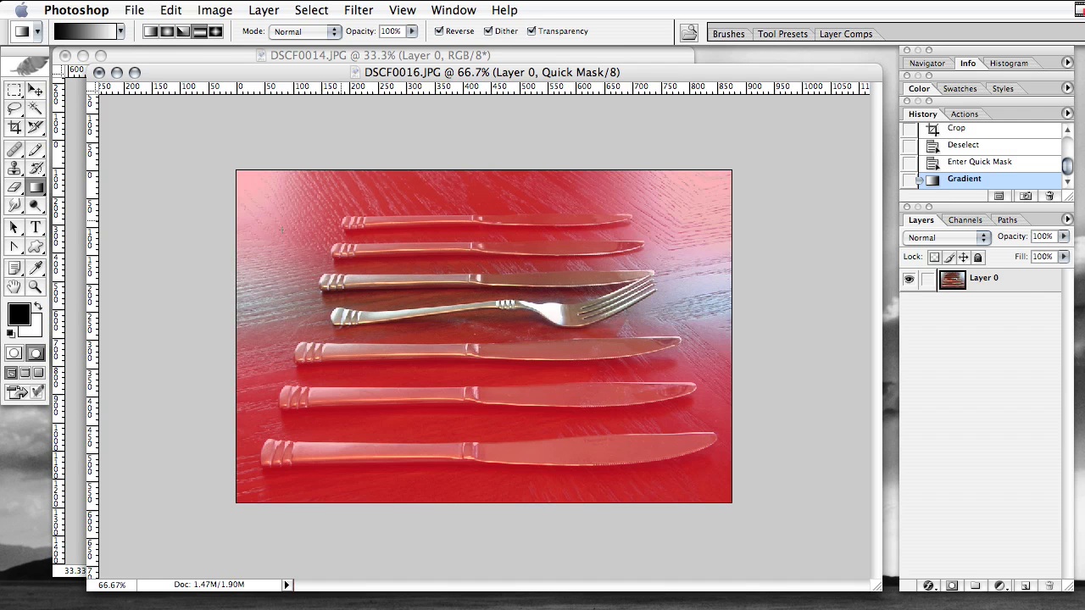
# Exit Quick Mask for the fork selection band and open Lens Blur, centring its dialog.
pyautogui.click(15, 355)
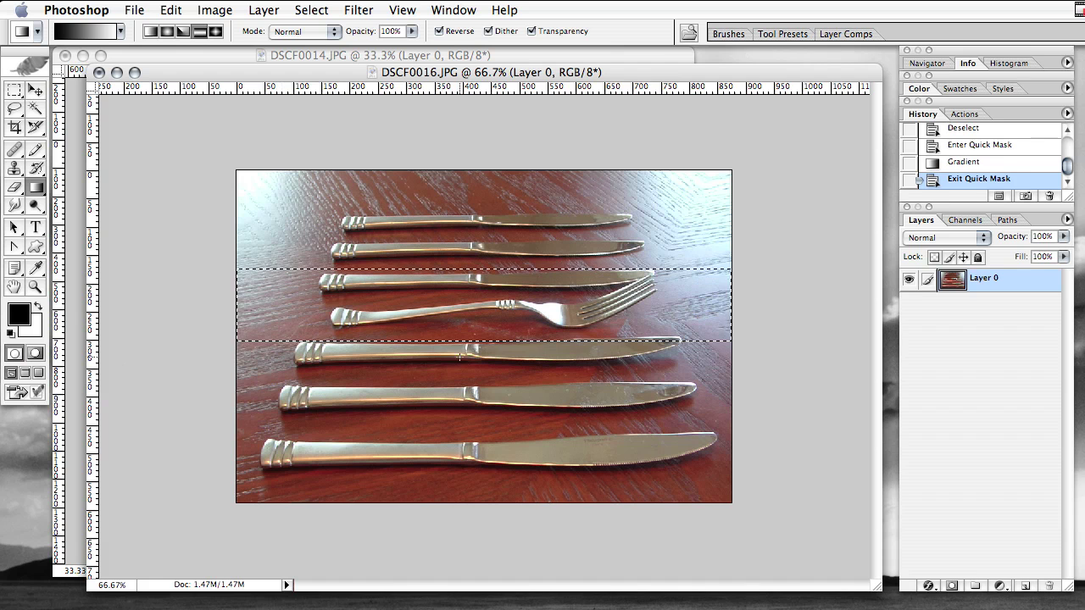
pyautogui.click(360, 10)
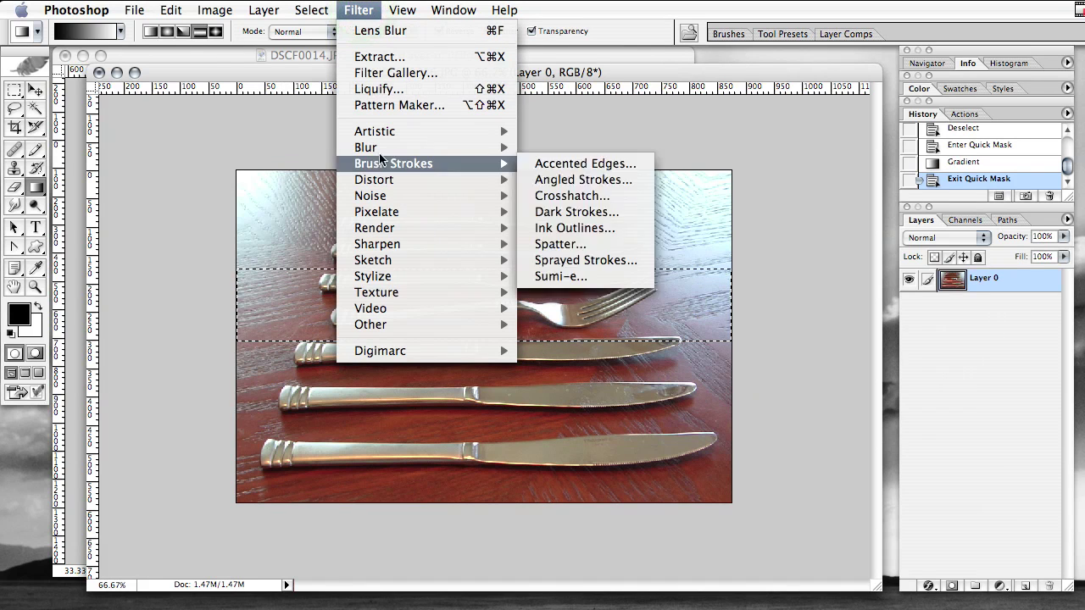
pyautogui.moveTo(365, 147)
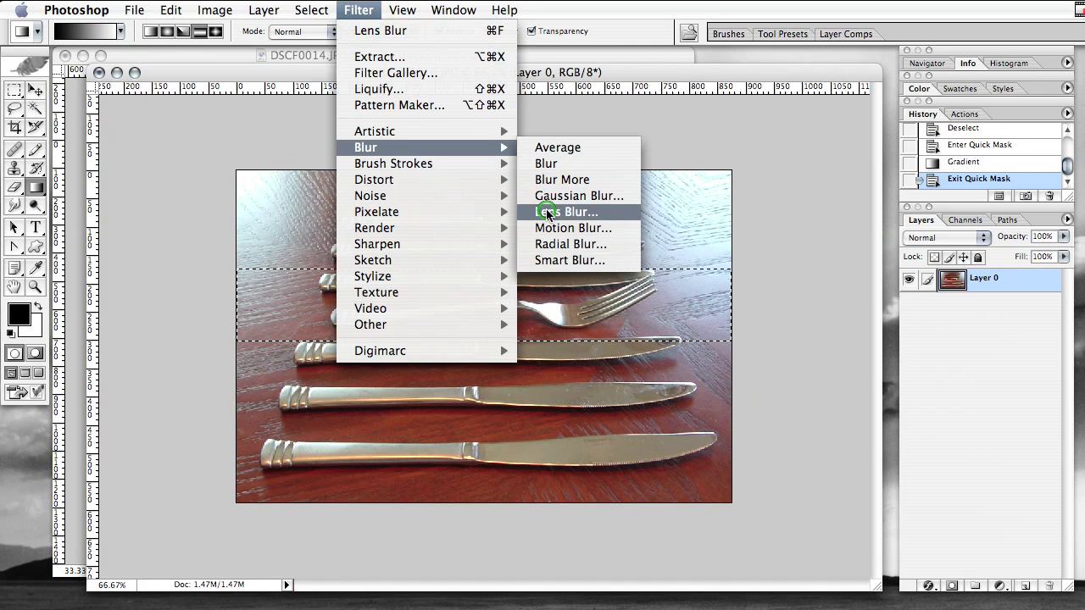
pyautogui.click(547, 211)
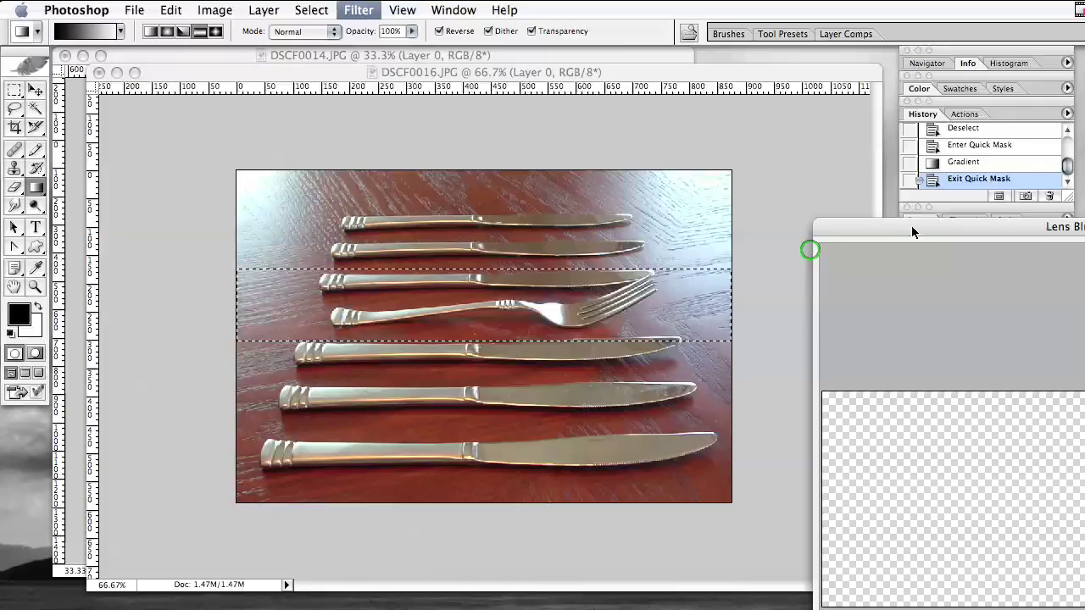
pyautogui.moveTo(913, 227)
pyautogui.mouseDown()
pyautogui.moveTo(431, 20)
pyautogui.moveTo(585, 42)
pyautogui.mouseUp()
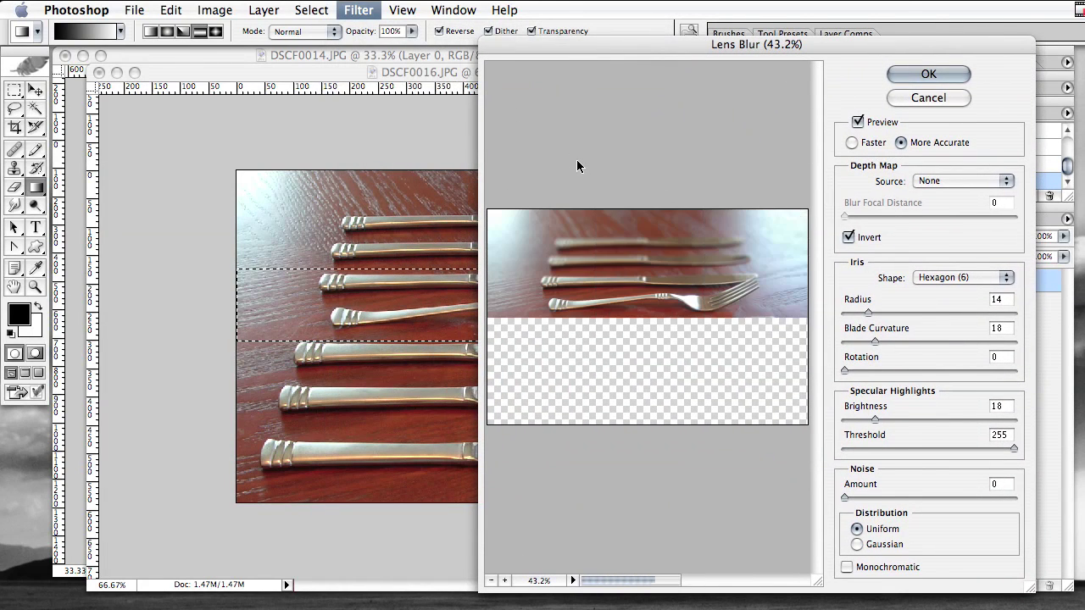
# Zoom the Lens Blur preview to 100% and pan to the knife handles.
pyautogui.click(505, 581)
pyautogui.click(505, 582)
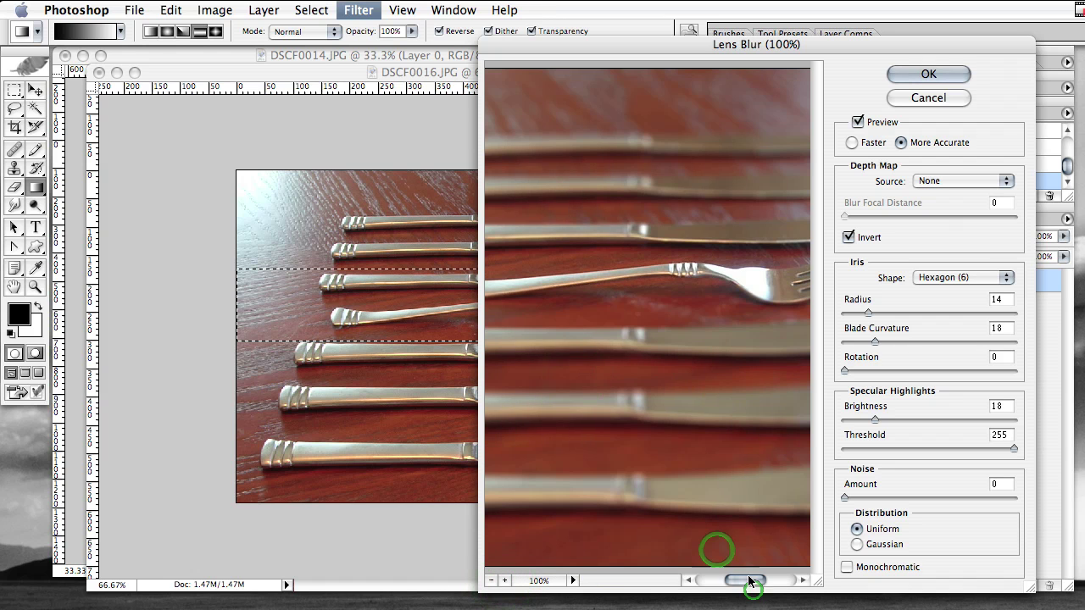
pyautogui.moveTo(748, 585); pyautogui.dragTo(719, 585)
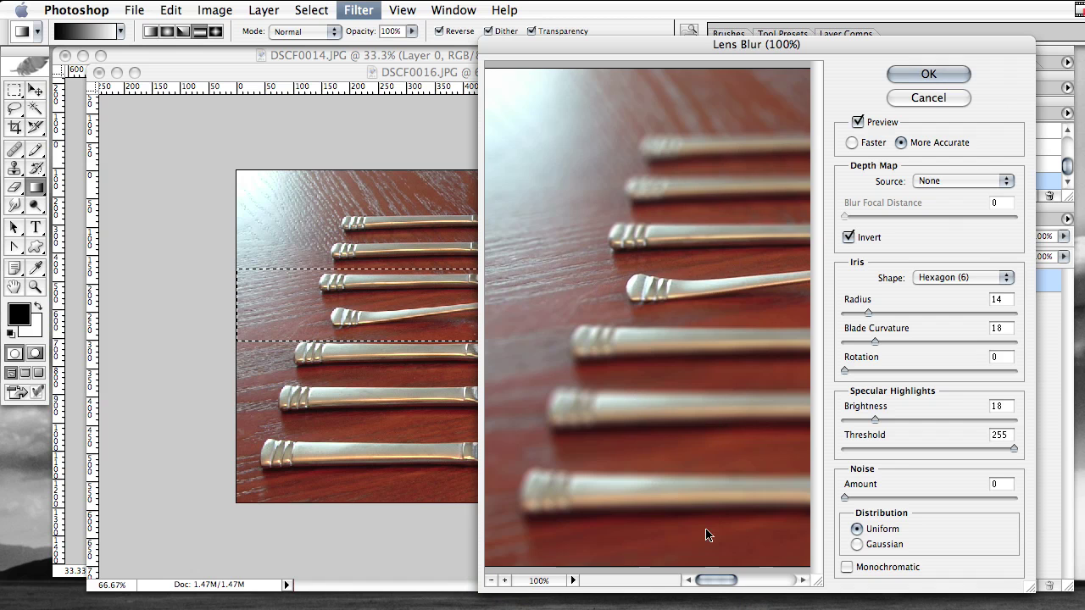
pyautogui.moveTo(704, 580)
pyautogui.mouseDown()
pyautogui.moveTo(779, 583)
pyautogui.moveTo(720, 583)
pyautogui.mouseUp()
# Try radius 9 and 13, settle Lens Blur radius at 11, and apply it.
pyautogui.click(868, 314)
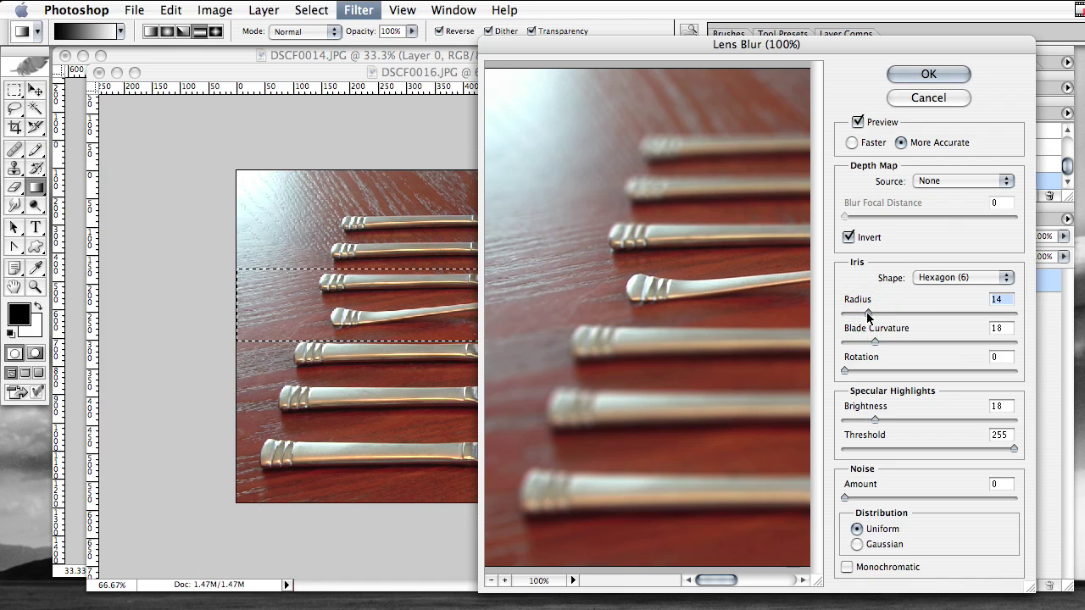
pyautogui.moveTo(868, 314); pyautogui.dragTo(857, 318)
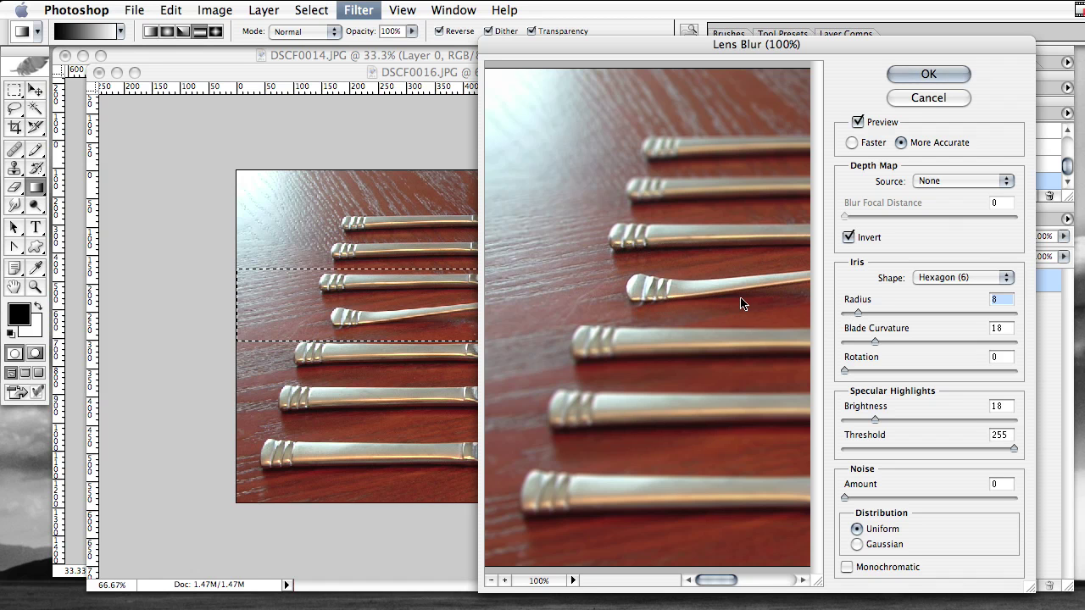
pyautogui.moveTo(859, 316); pyautogui.dragTo(868, 318)
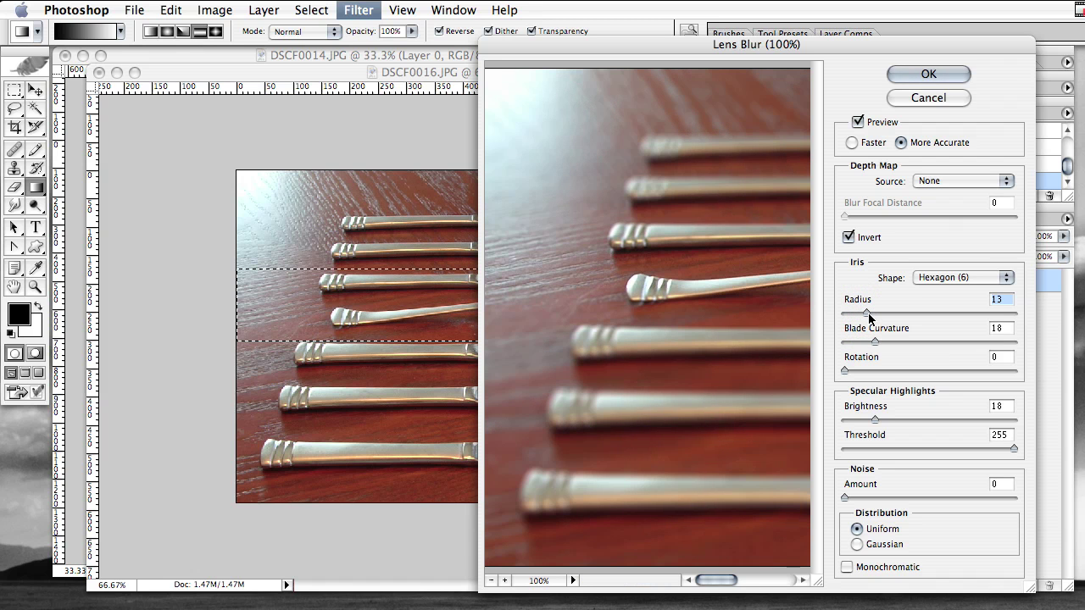
pyautogui.click(870, 316)
pyautogui.moveTo(870, 316); pyautogui.dragTo(864, 329)
pyautogui.moveTo(714, 580)
pyautogui.mouseDown()
pyautogui.moveTo(775, 583)
pyautogui.moveTo(684, 580)
pyautogui.mouseUp()
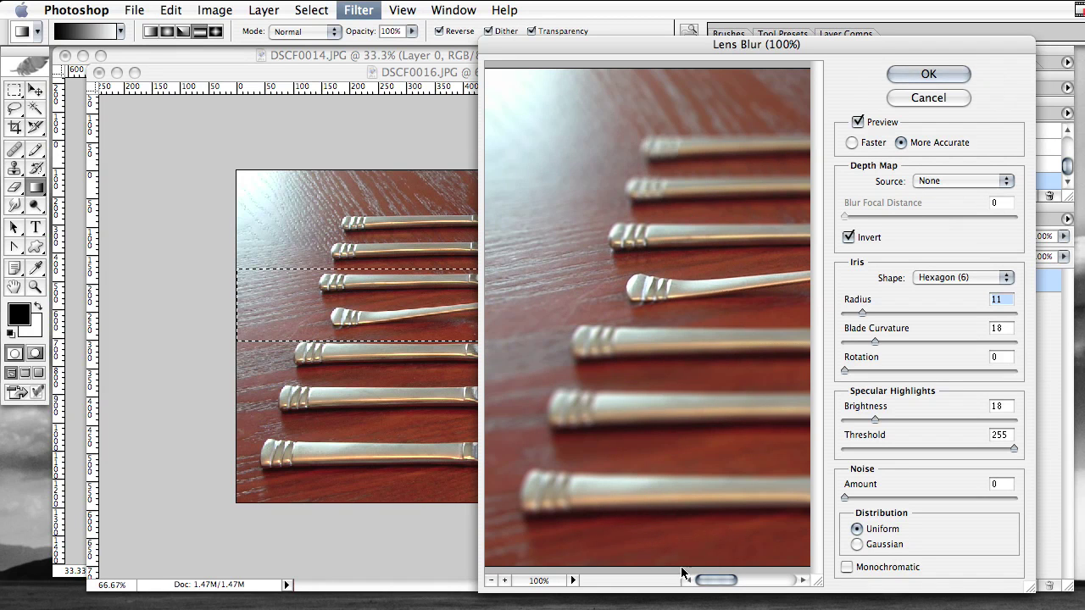
pyautogui.moveTo(697, 580)
pyautogui.mouseDown()
pyautogui.moveTo(756, 580)
pyautogui.moveTo(697, 580)
pyautogui.mouseUp()
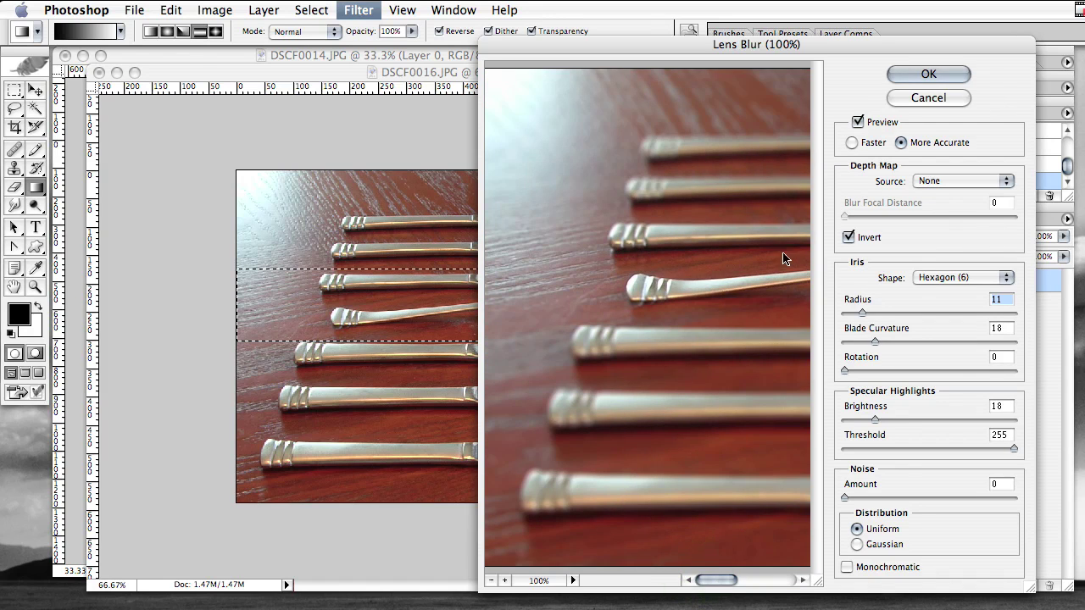
pyautogui.click(858, 121)
# Confirm the Lens Blur with Enter and drop the selection with Ctrl+D.
pyautogui.press('Return')
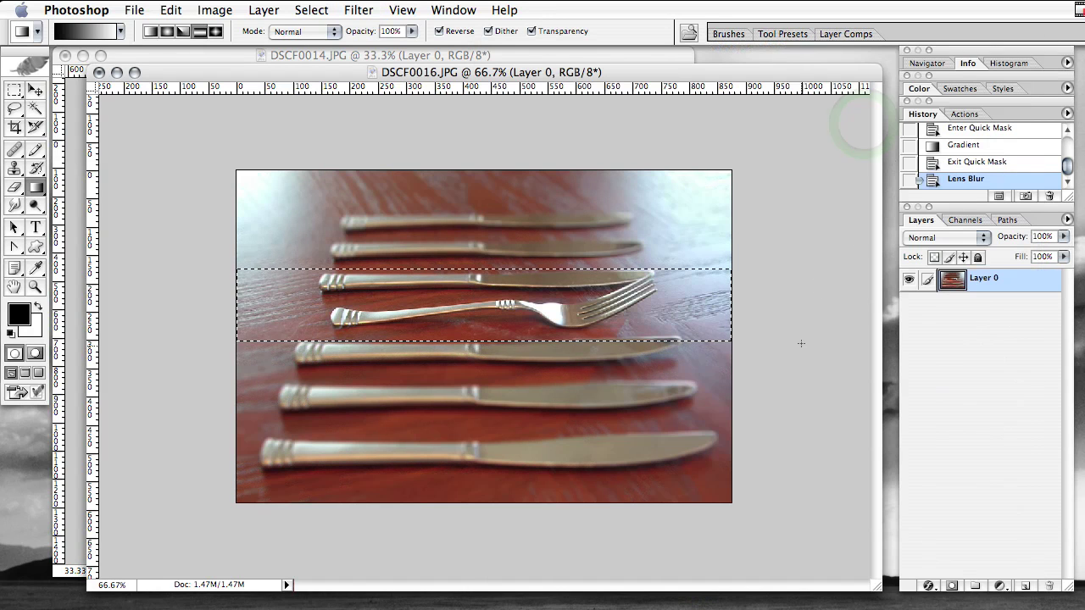
pyautogui.click(16, 88)
pyautogui.hotkey('ctrl', 'd')
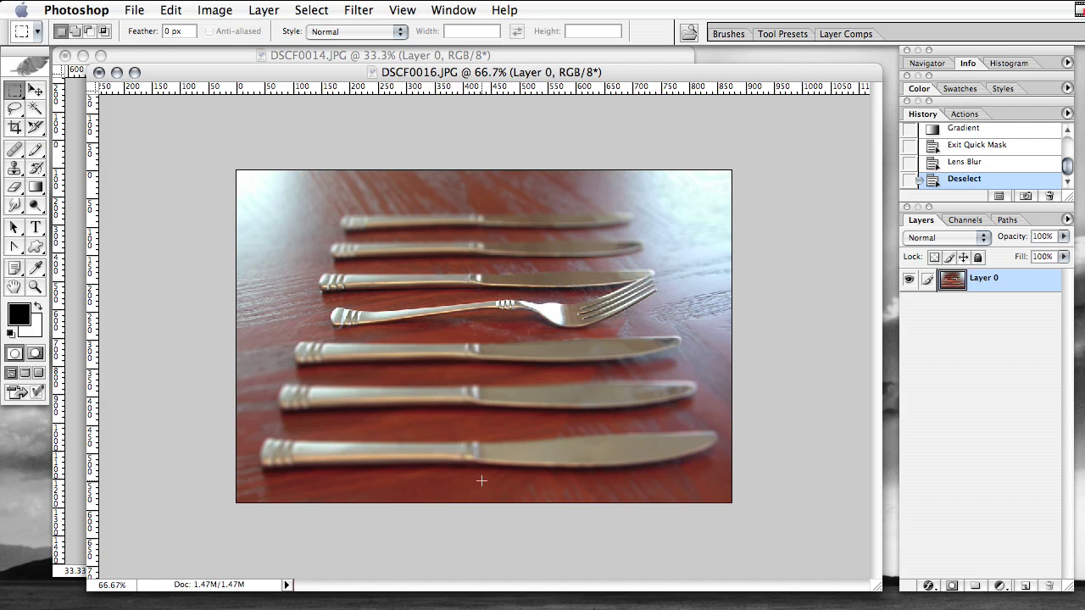
# Bring the martini glasses photo forward, enlarge its window, and clear a stray stem selection.
pyautogui.click(155, 56)
pyautogui.click(670, 559)
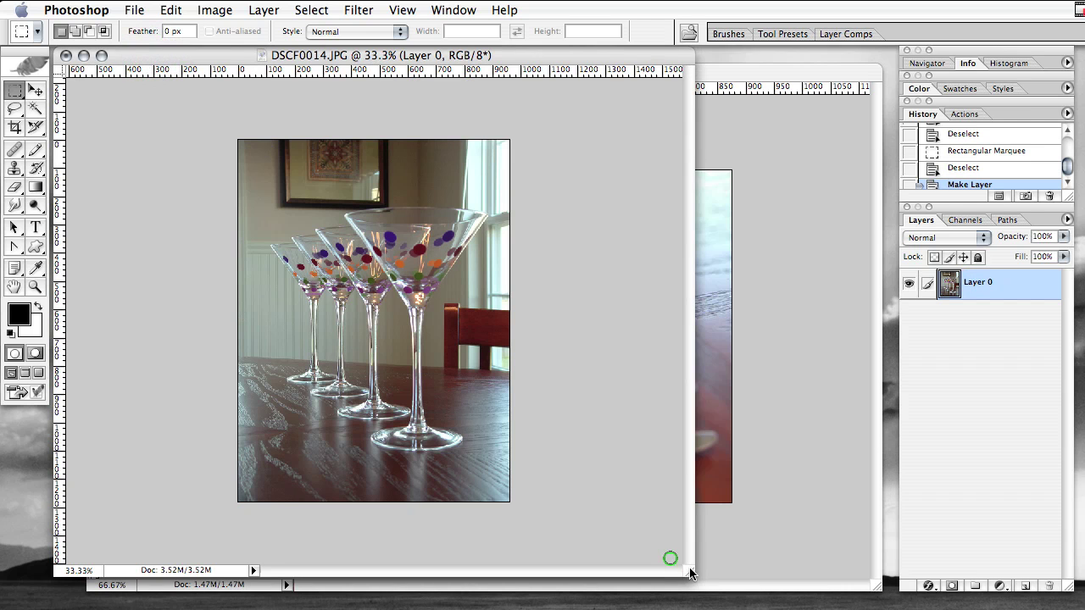
pyautogui.moveTo(690, 574); pyautogui.dragTo(883, 585)
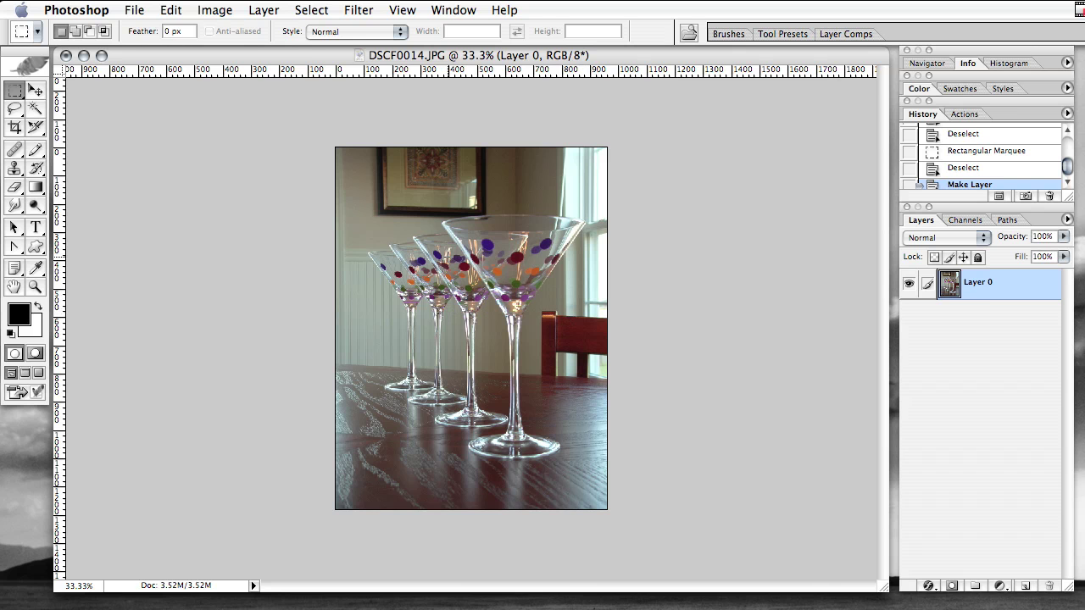
pyautogui.moveTo(465, 327); pyautogui.dragTo(360, 333)
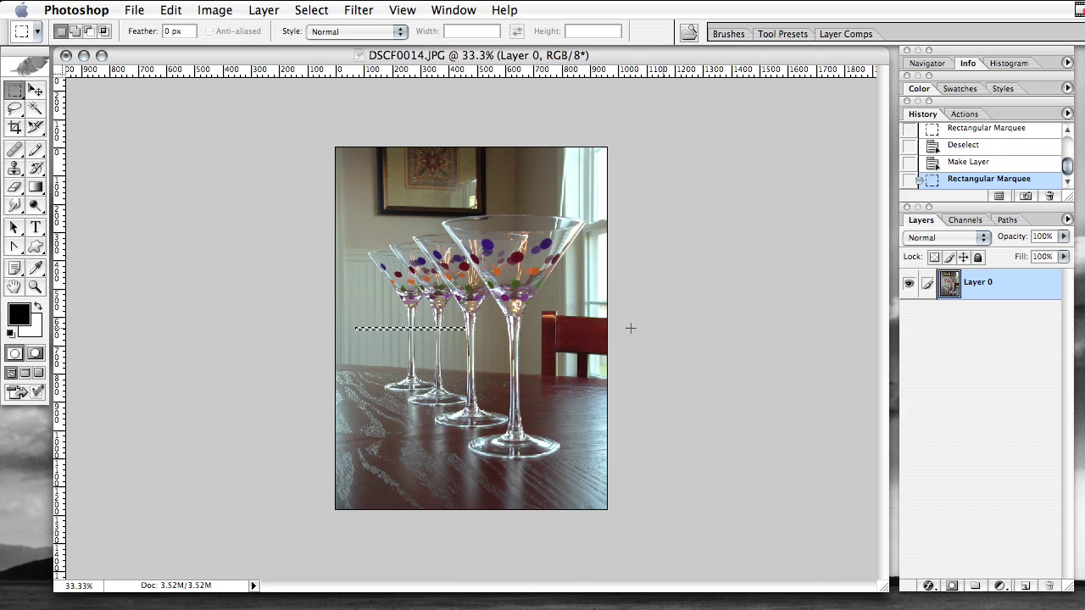
pyautogui.click(469, 340)
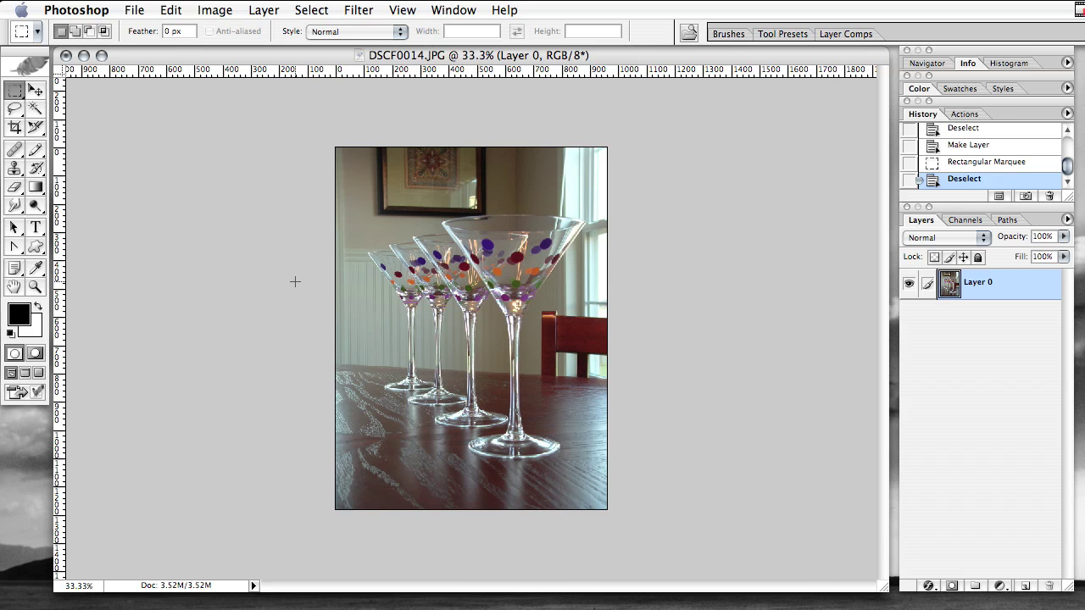
# In Quick Mask, drag a reflected gradient horizontally across the middle glasses.
pyautogui.click(35, 353)
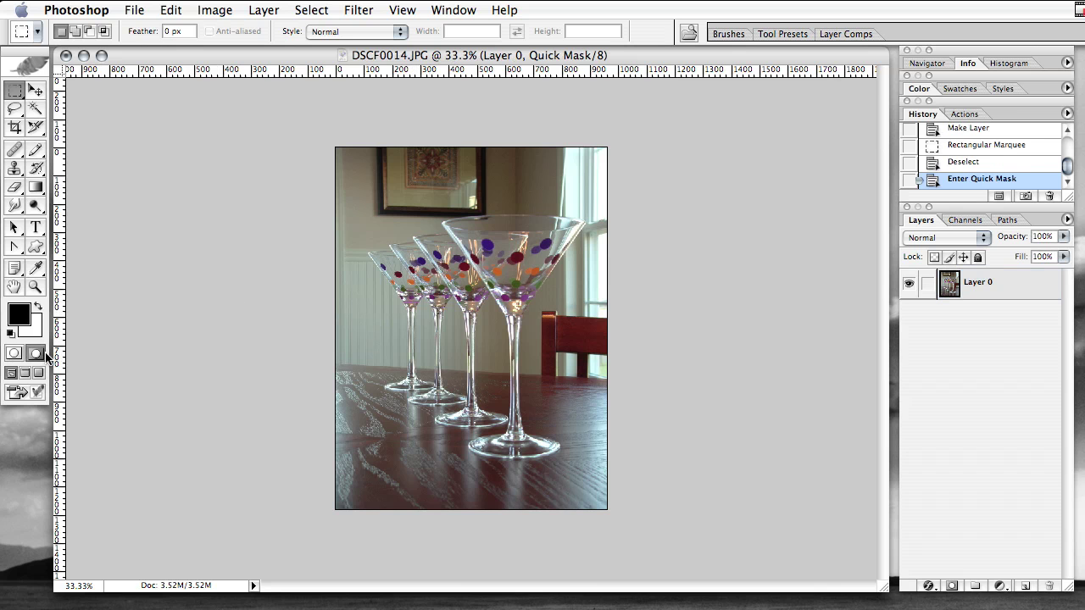
pyautogui.click(36, 188)
pyautogui.click(197, 32)
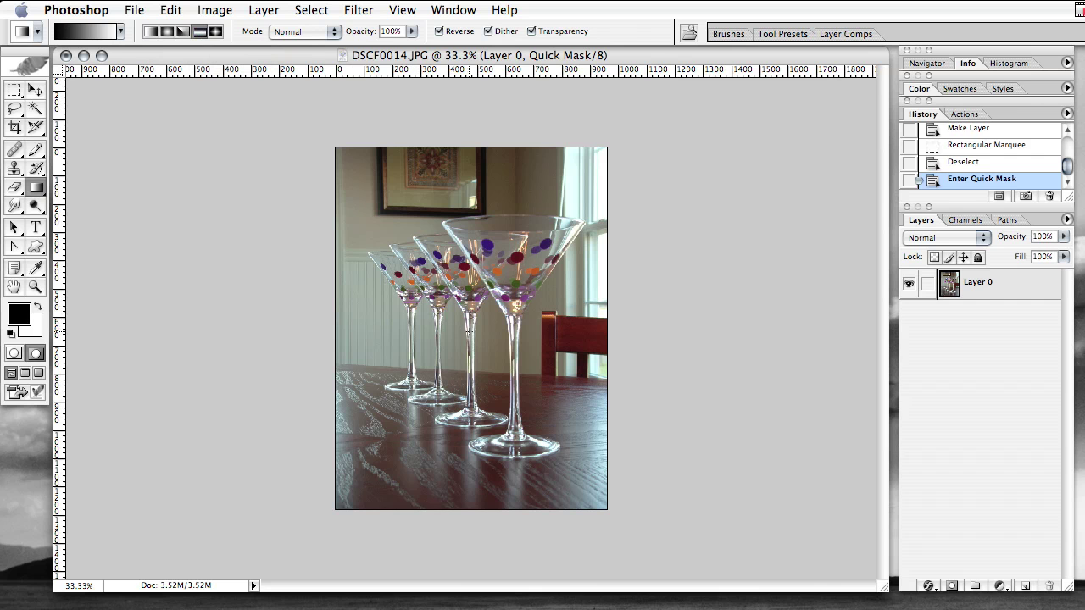
pyautogui.moveTo(469, 331); pyautogui.dragTo(427, 331)
pyautogui.moveTo(411, 331); pyautogui.dragTo(426, 332)
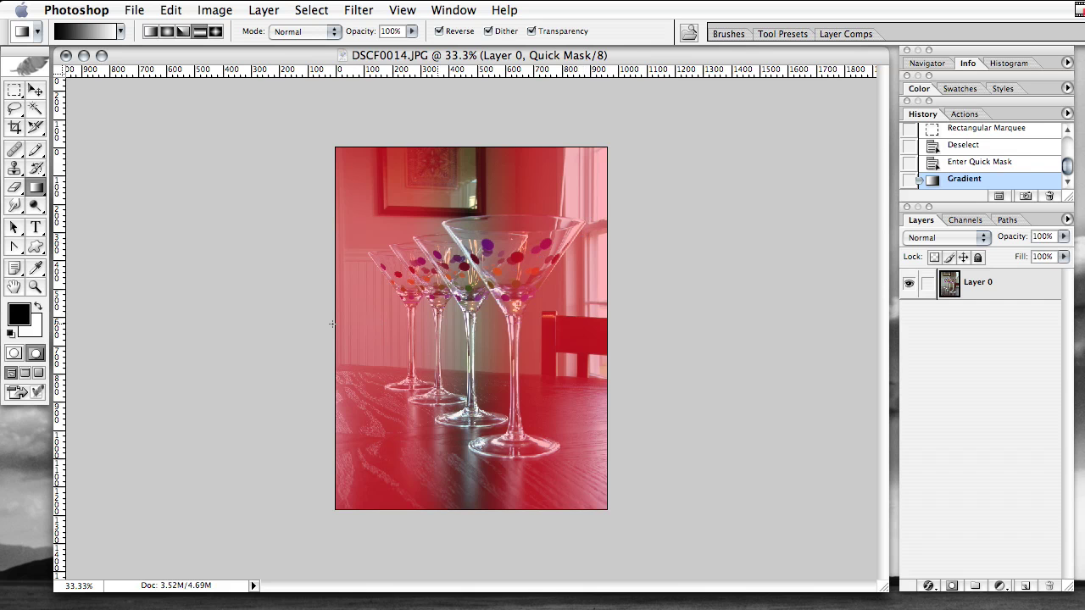
# Exit Quick Mask for the glasses selection band, open Lens Blur, and preview at 50%.
pyautogui.click(14, 355)
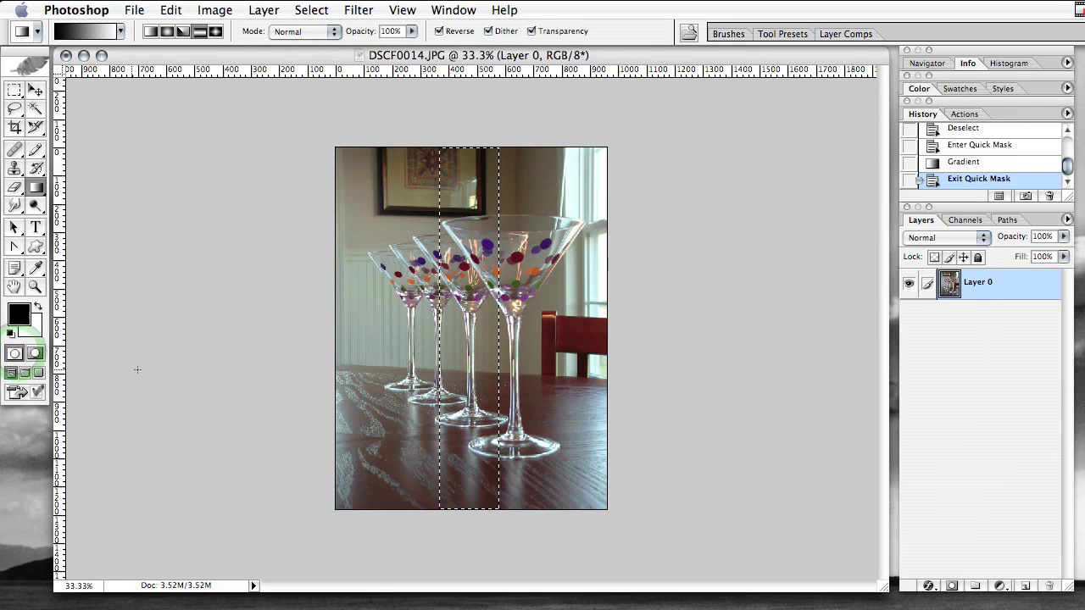
pyautogui.click(347, 10)
pyautogui.moveTo(365, 147)
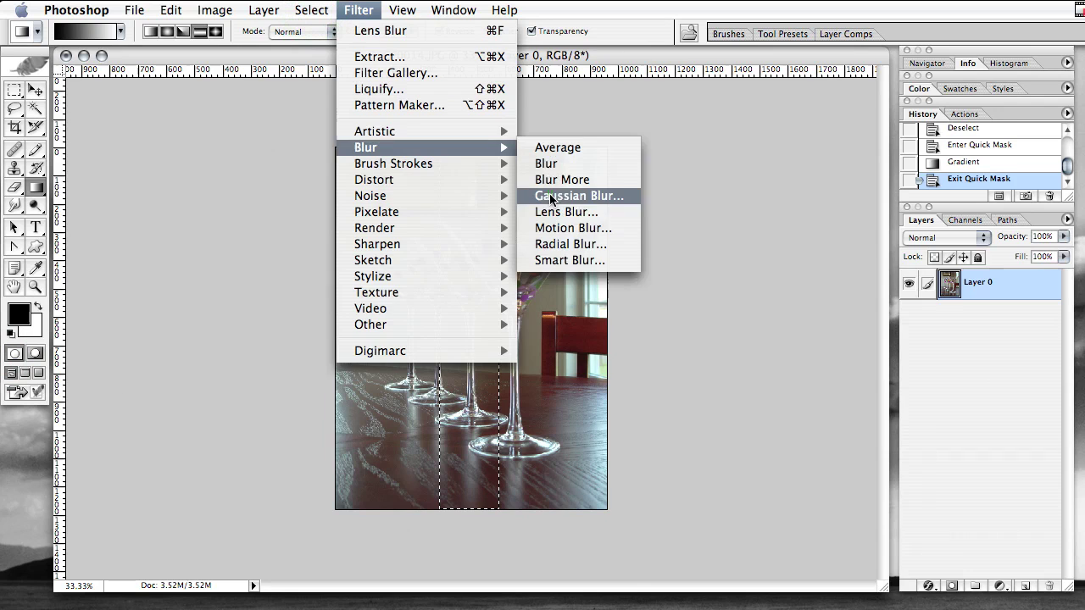
pyautogui.click(563, 211)
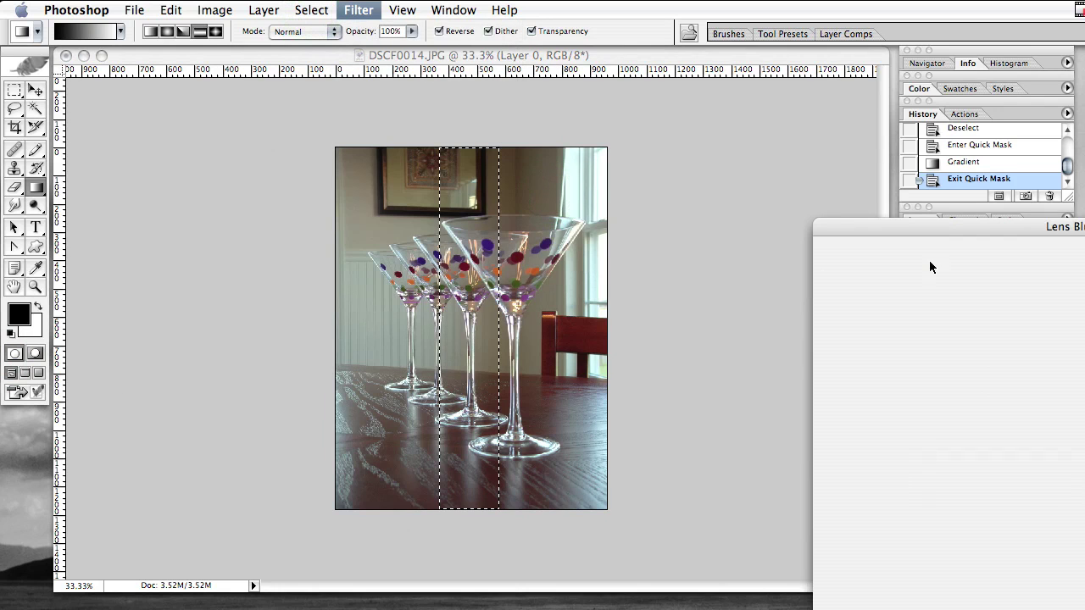
pyautogui.moveTo(940, 226)
pyautogui.mouseDown()
pyautogui.moveTo(505, 31)
pyautogui.moveTo(635, 46)
pyautogui.mouseUp()
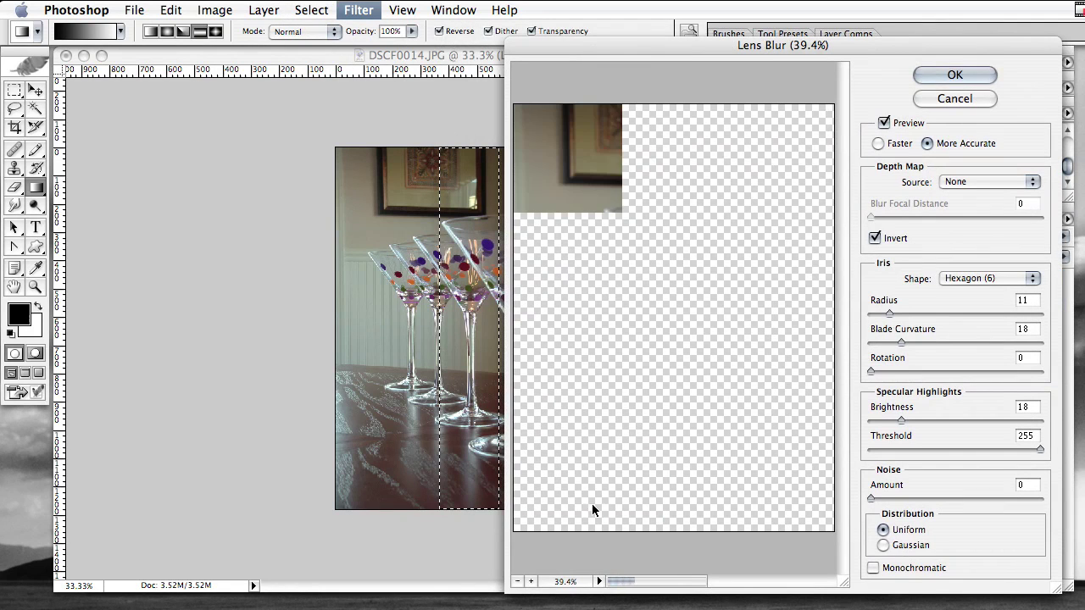
pyautogui.click(529, 582)
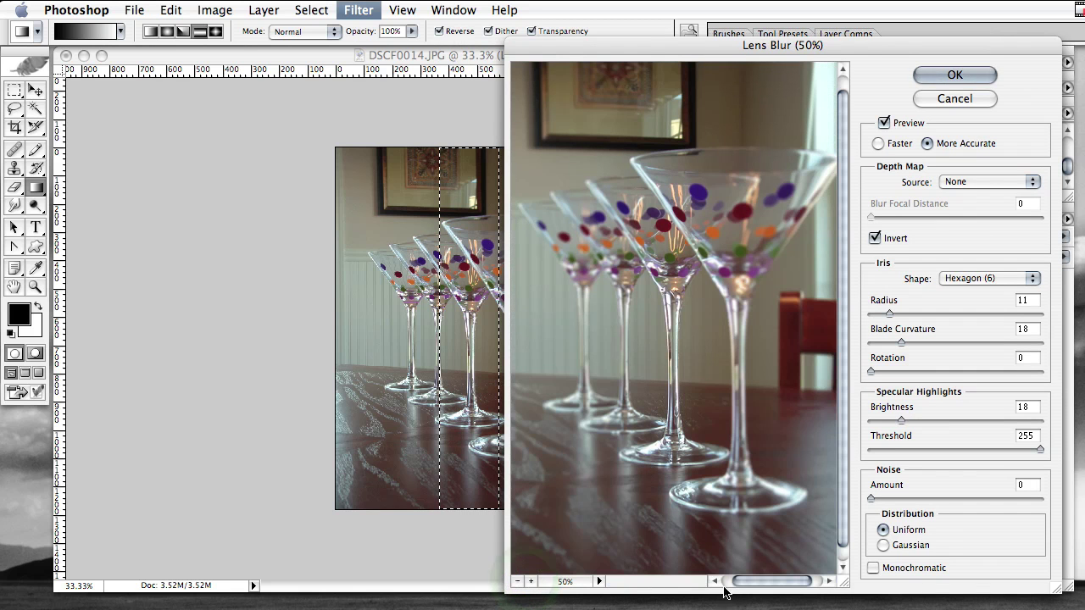
pyautogui.moveTo(746, 582); pyautogui.dragTo(736, 582)
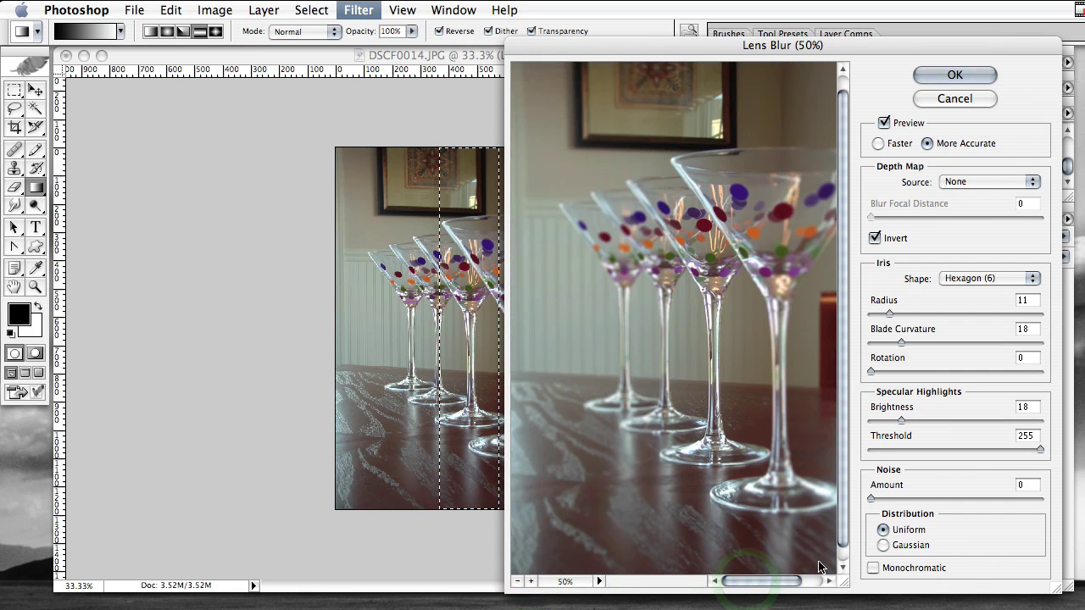
pyautogui.moveTo(842, 396); pyautogui.dragTo(844, 383)
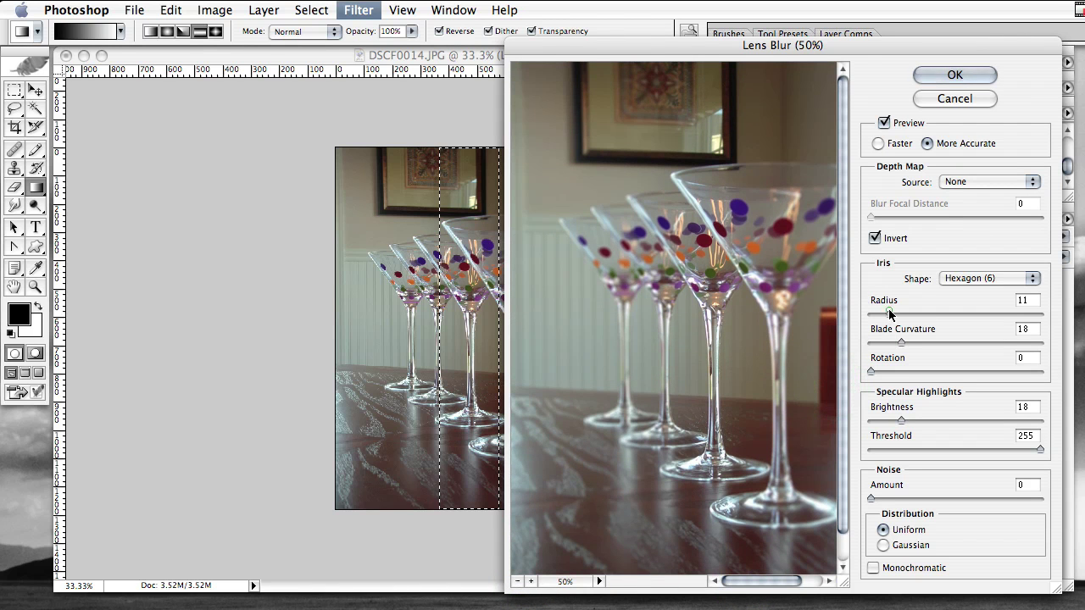
# Preview a Lens Blur radius raised to 19, then cancel the dialog with Escape.
pyautogui.moveTo(889, 314); pyautogui.dragTo(904, 351)
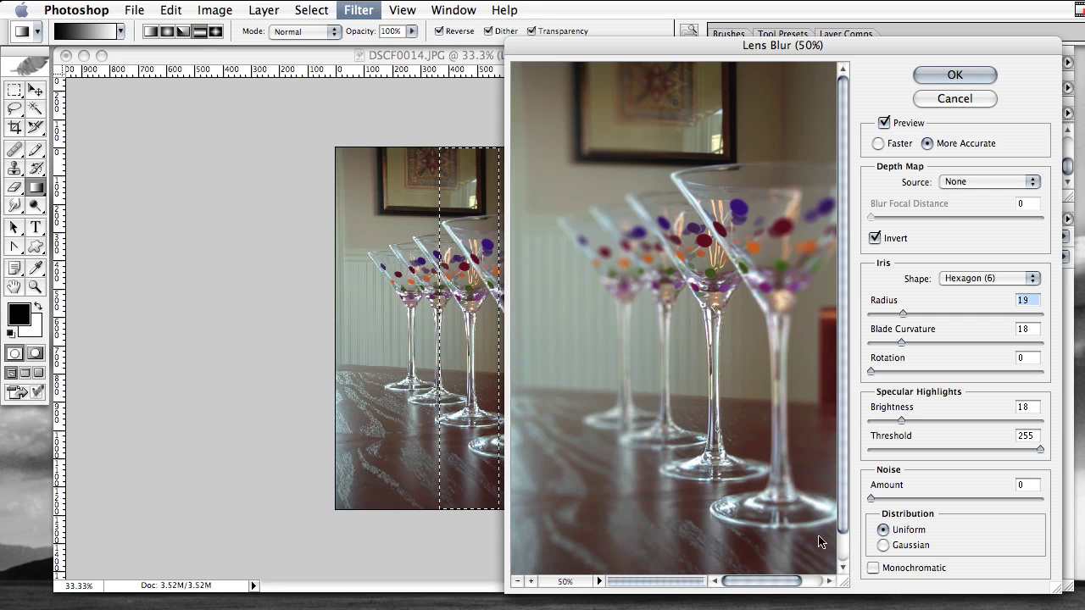
pyautogui.moveTo(843, 448); pyautogui.dragTo(838, 455)
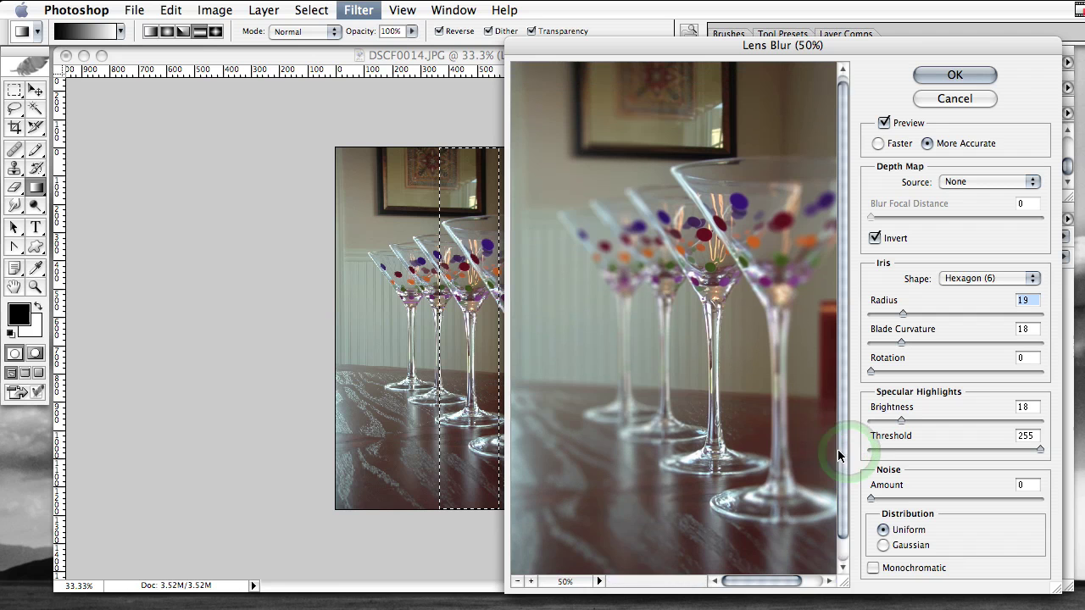
pyautogui.click(781, 568)
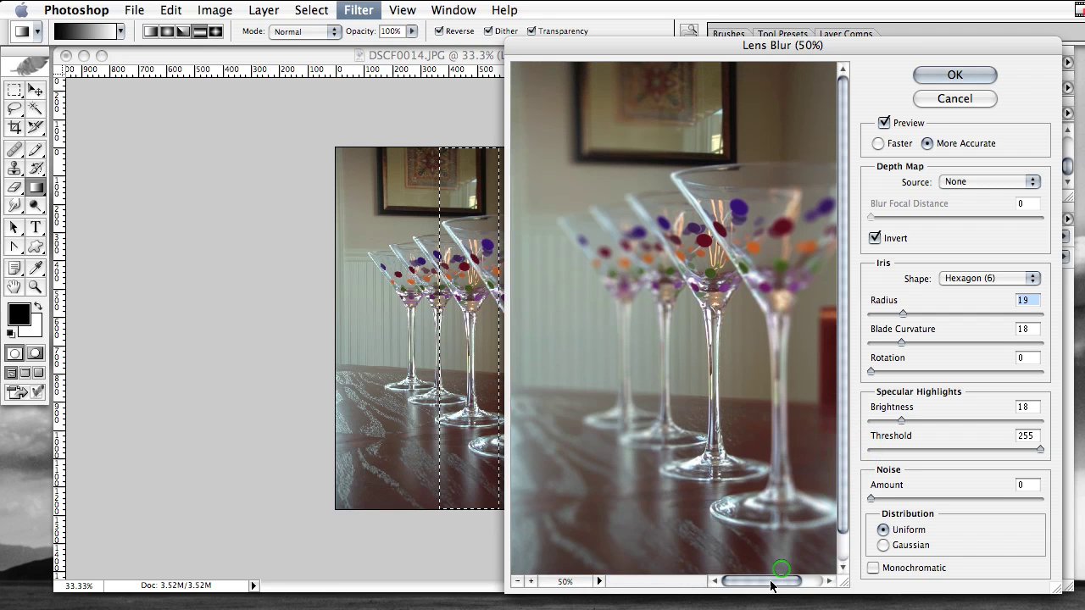
pyautogui.moveTo(772, 585); pyautogui.dragTo(779, 585)
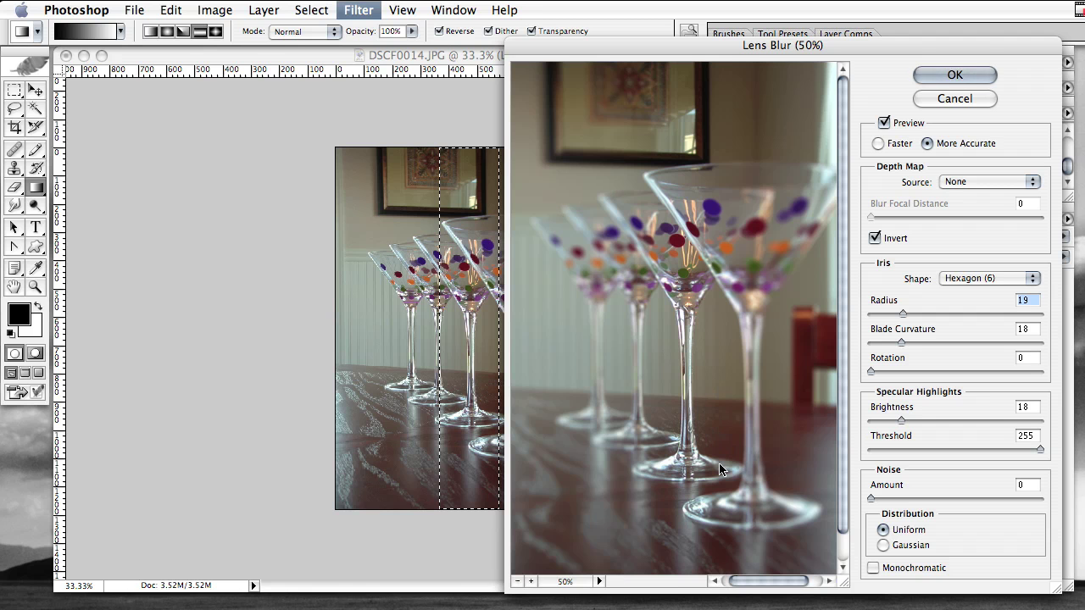
pyautogui.moveTo(740, 584); pyautogui.dragTo(735, 584)
pyautogui.click(771, 543)
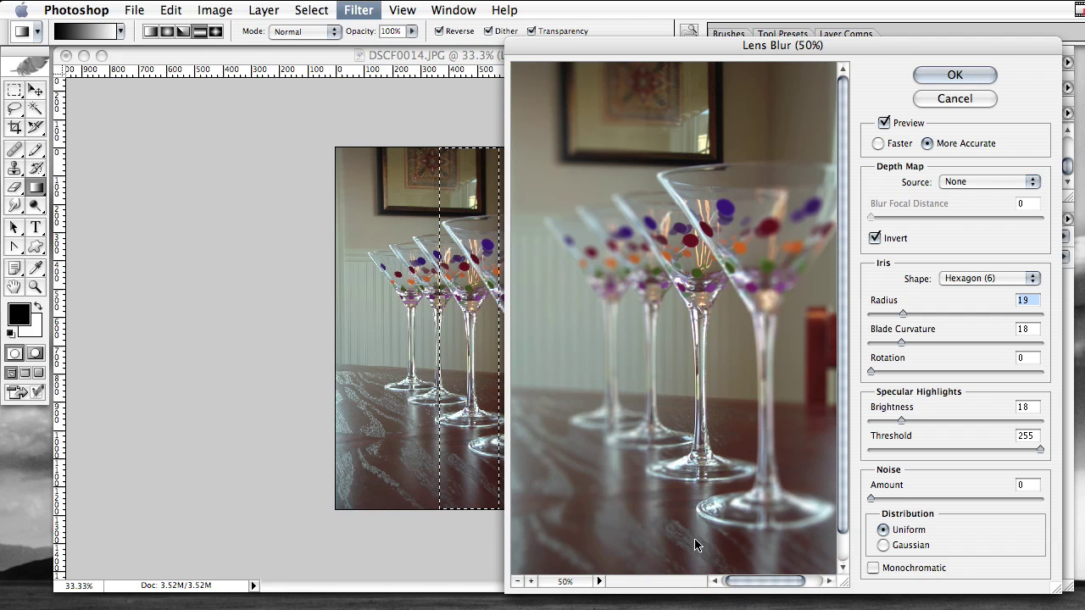
pyautogui.moveTo(846, 493); pyautogui.dragTo(836, 523)
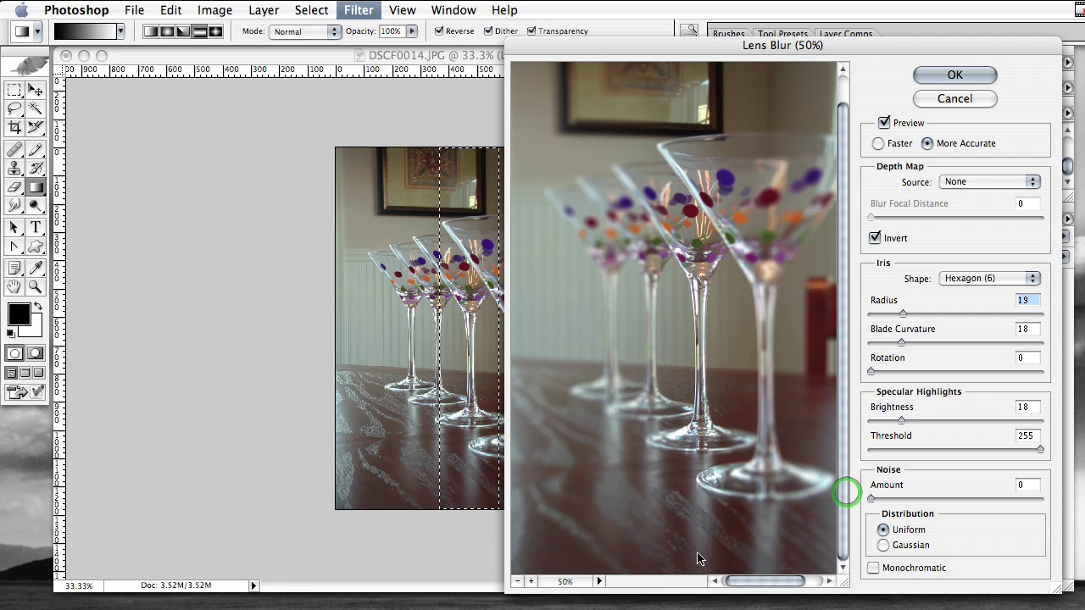
pyautogui.moveTo(752, 580); pyautogui.dragTo(788, 585)
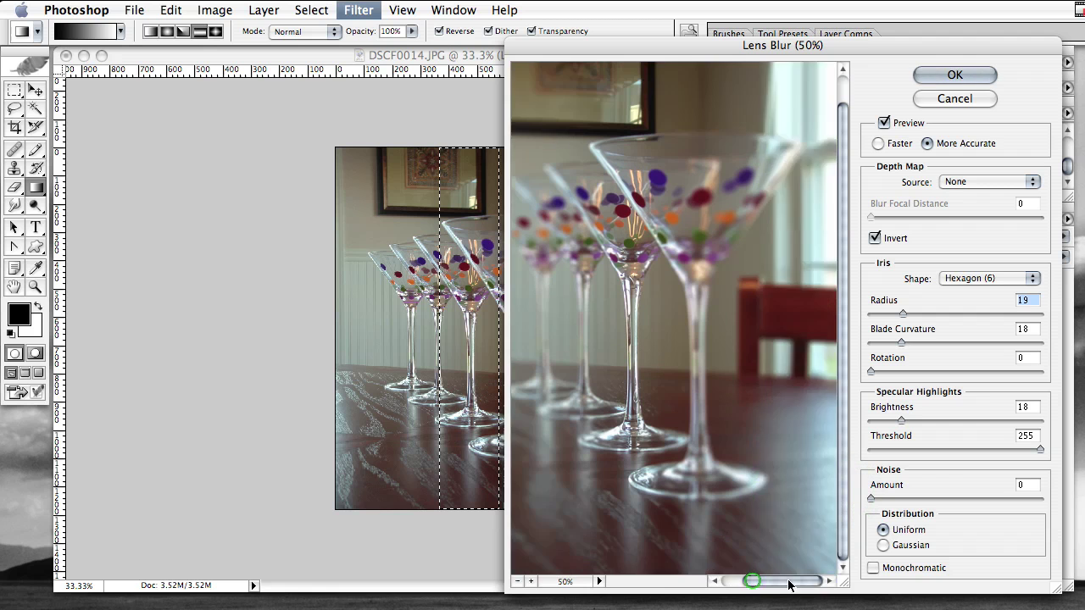
pyautogui.moveTo(846, 468); pyautogui.dragTo(848, 352)
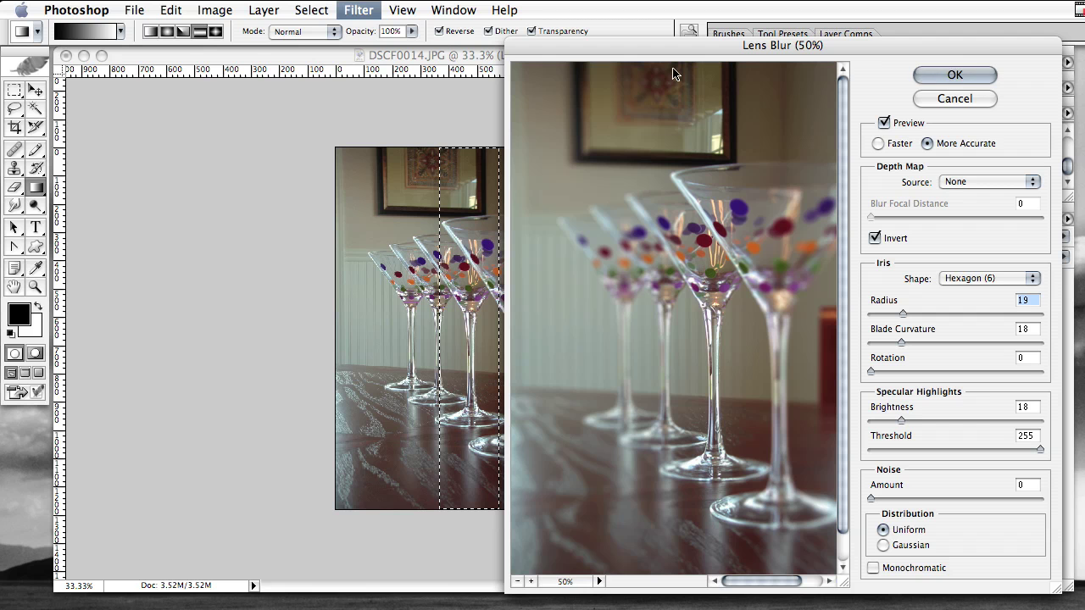
pyautogui.press('Escape')
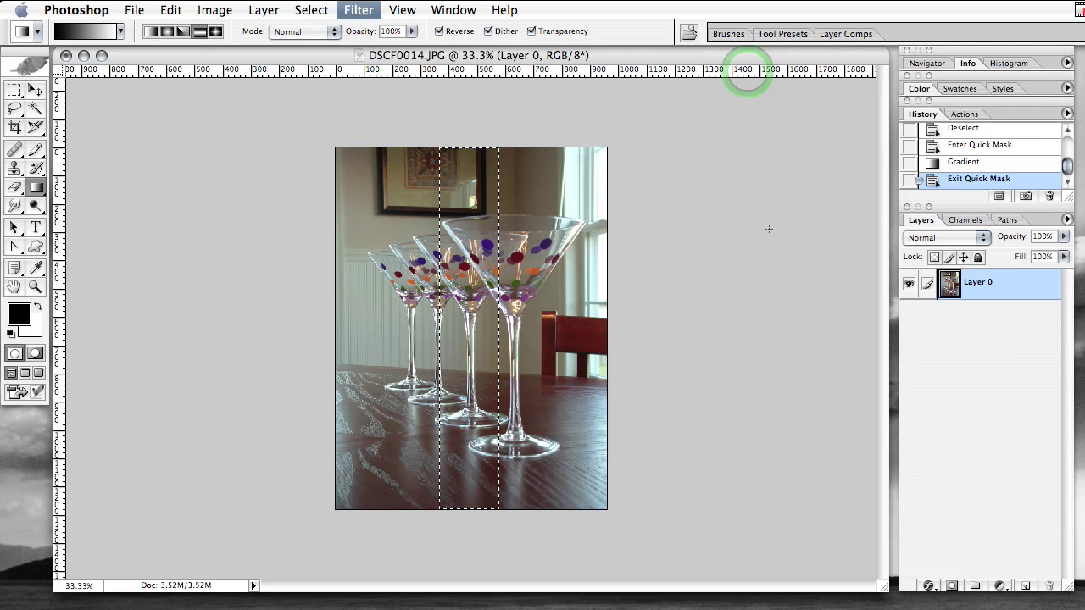
# Confirm Lens Blur on the martini photo, deselect, and dismiss the no-pixels-selected warning.
pyautogui.click(758, 235)
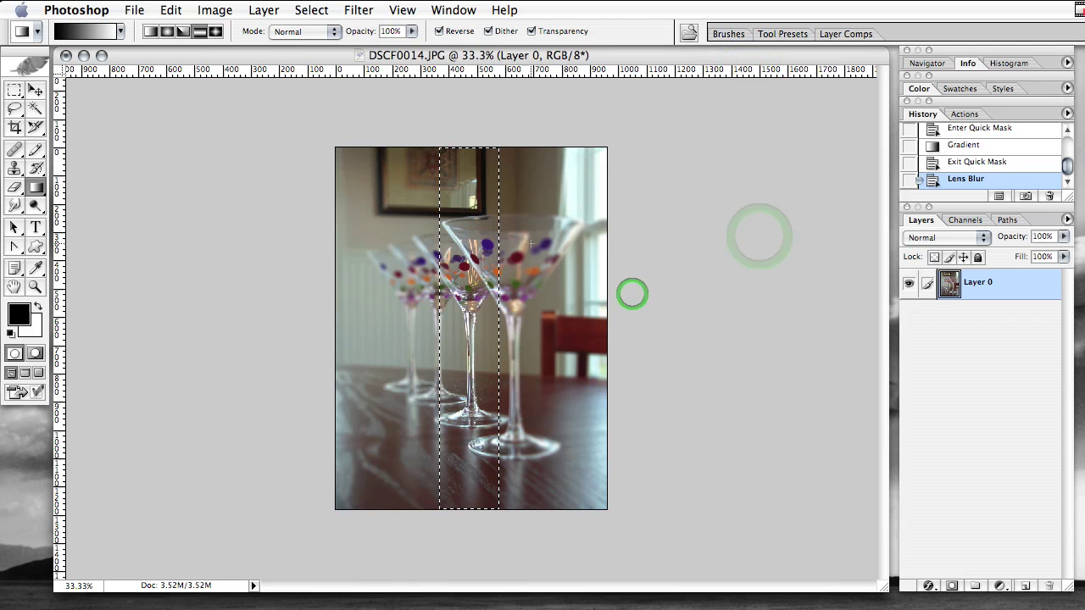
pyautogui.press('m')
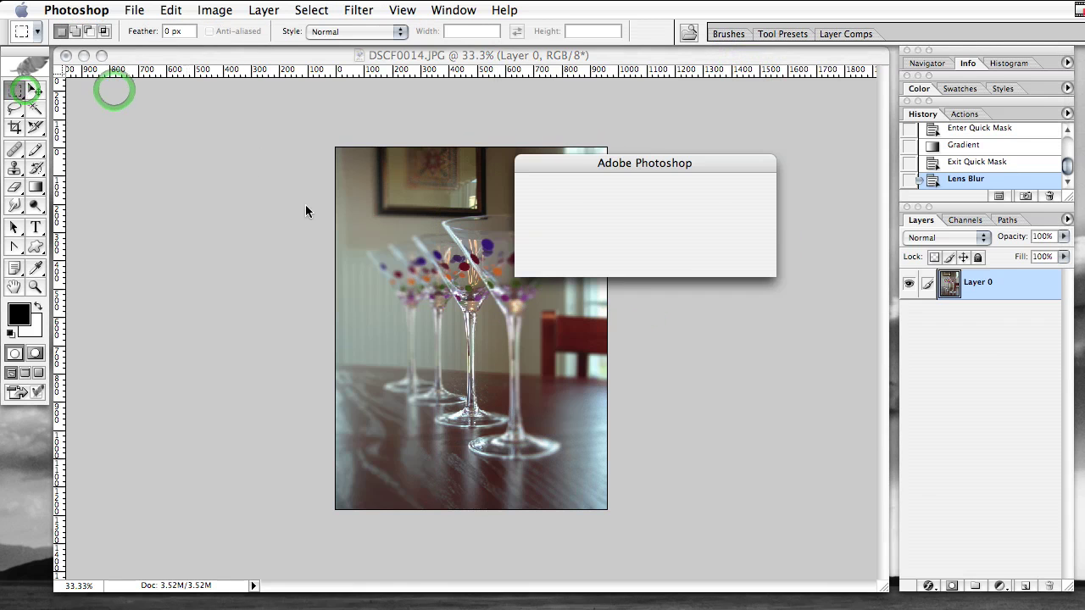
pyautogui.click(676, 259)
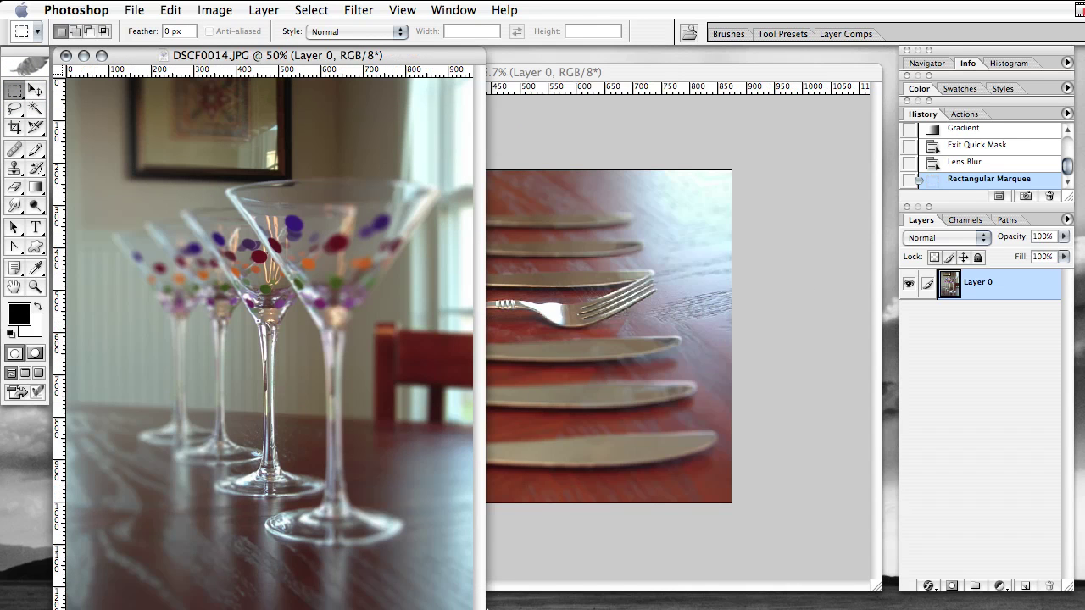
pyautogui.moveTo(480, 605); pyautogui.dragTo(816, 594)
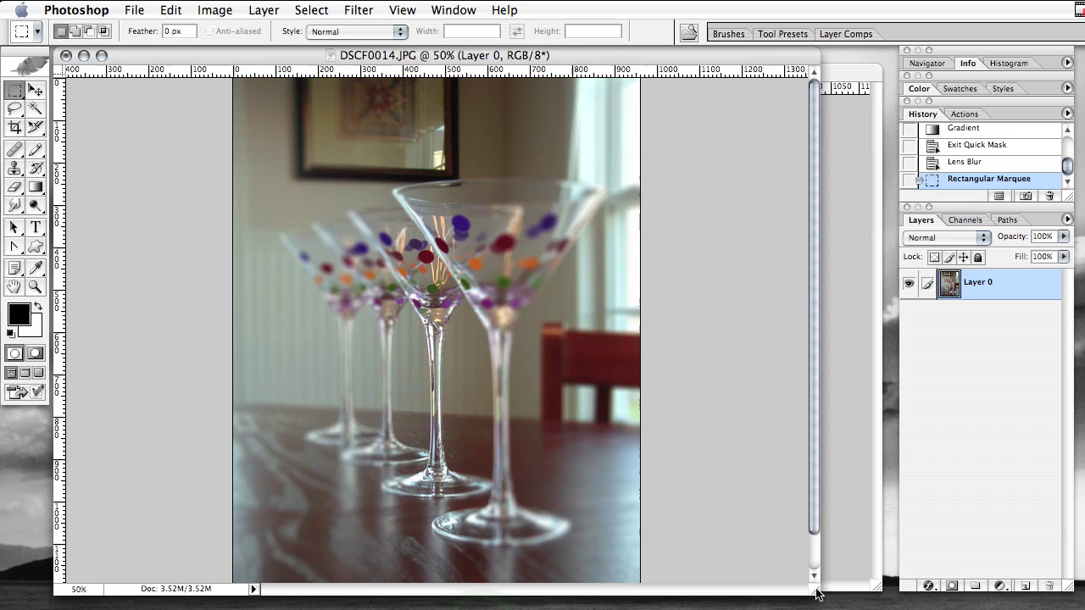
pyautogui.hotkey('ctrl', '+')
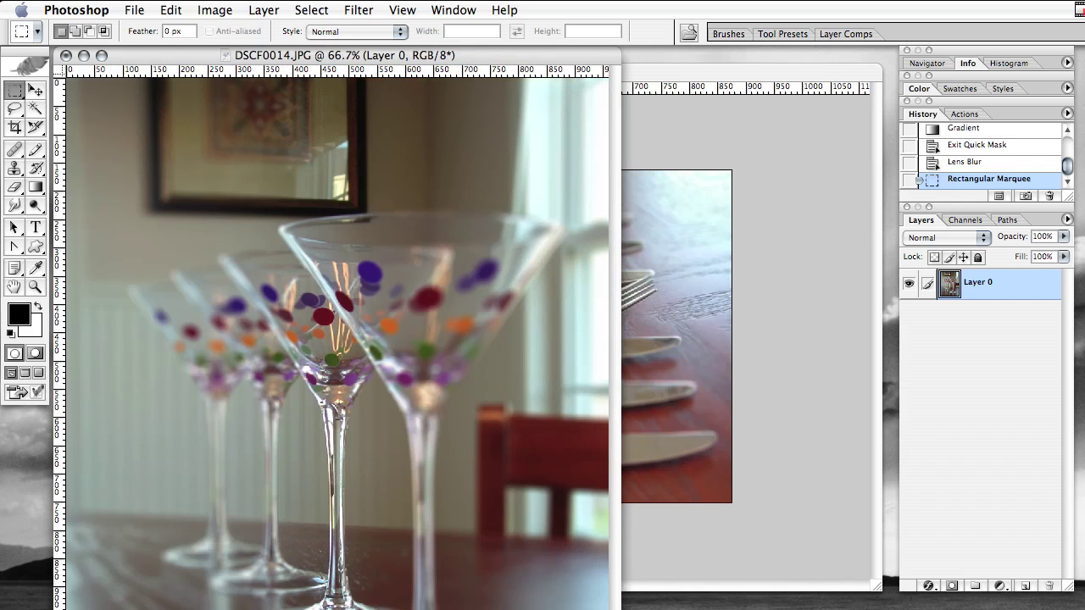
pyautogui.moveTo(617, 606); pyautogui.dragTo(844, 593)
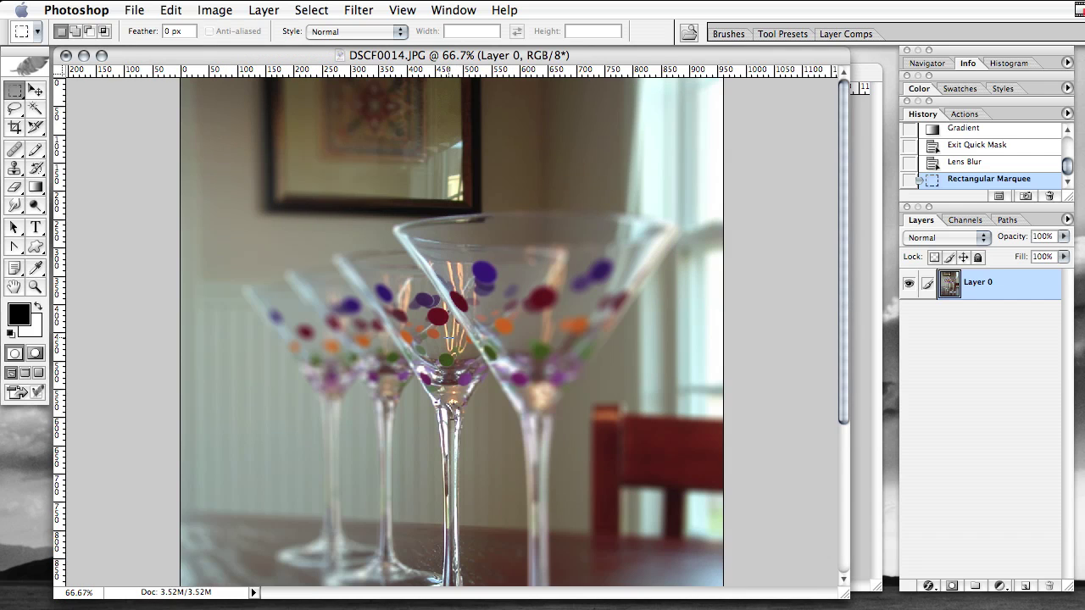
pyautogui.scroll(-1, 443, 337)
pyautogui.scroll(-3, 442, 337)
pyautogui.scroll(-2, 443, 337)
pyautogui.scroll(-4, 441, 335)
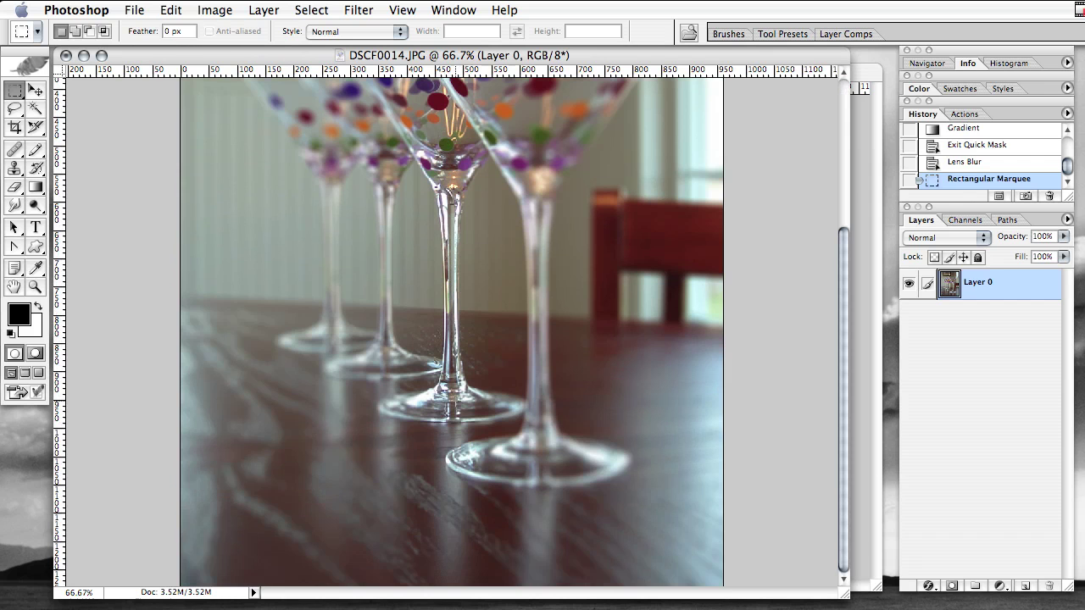
pyautogui.scroll(3, 449, 424)
pyautogui.scroll(3, 448, 422)
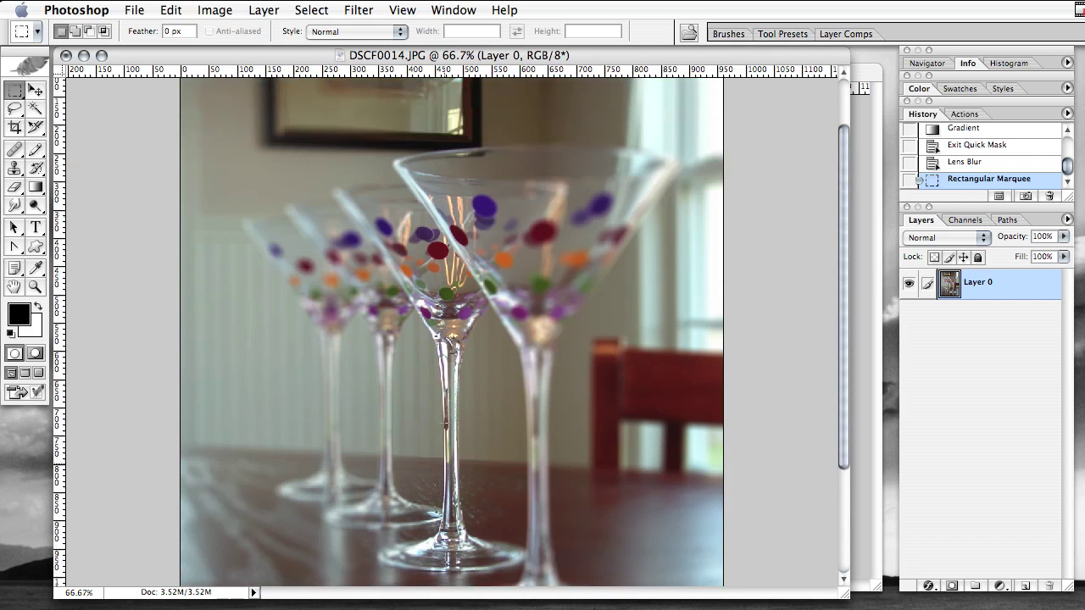
pyautogui.scroll(2, 443, 417)
pyautogui.scroll(1, 452, 332)
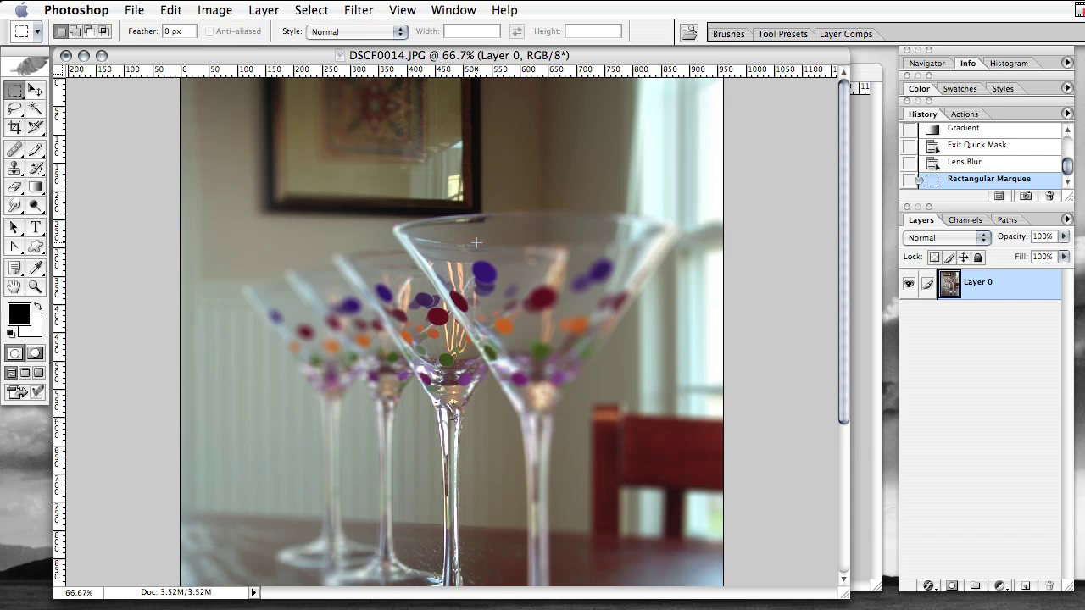
pyautogui.scroll(-2, 476, 271)
pyautogui.scroll(-2, 475, 270)
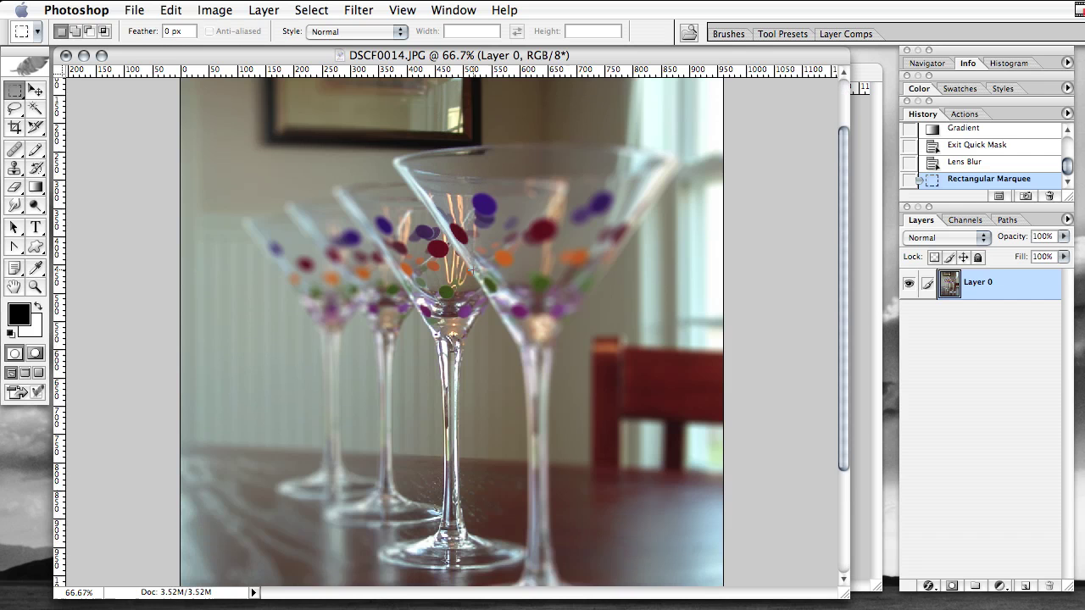
pyautogui.scroll(-2, 473, 271)
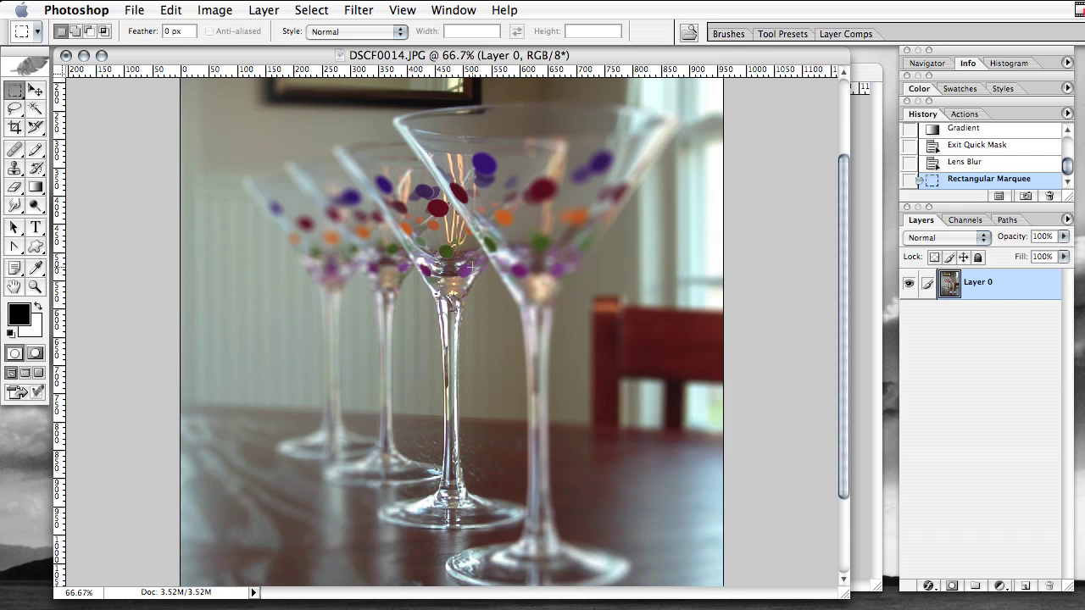
pyautogui.scroll(4, 471, 269)
pyautogui.scroll(2, 476, 269)
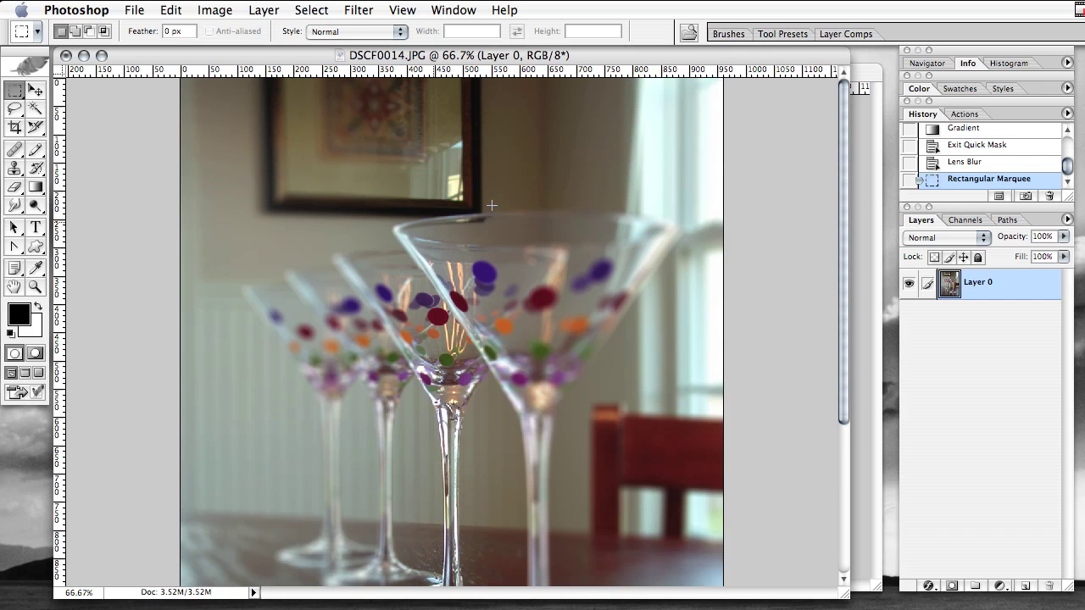
pyautogui.scroll(-3, 464, 298)
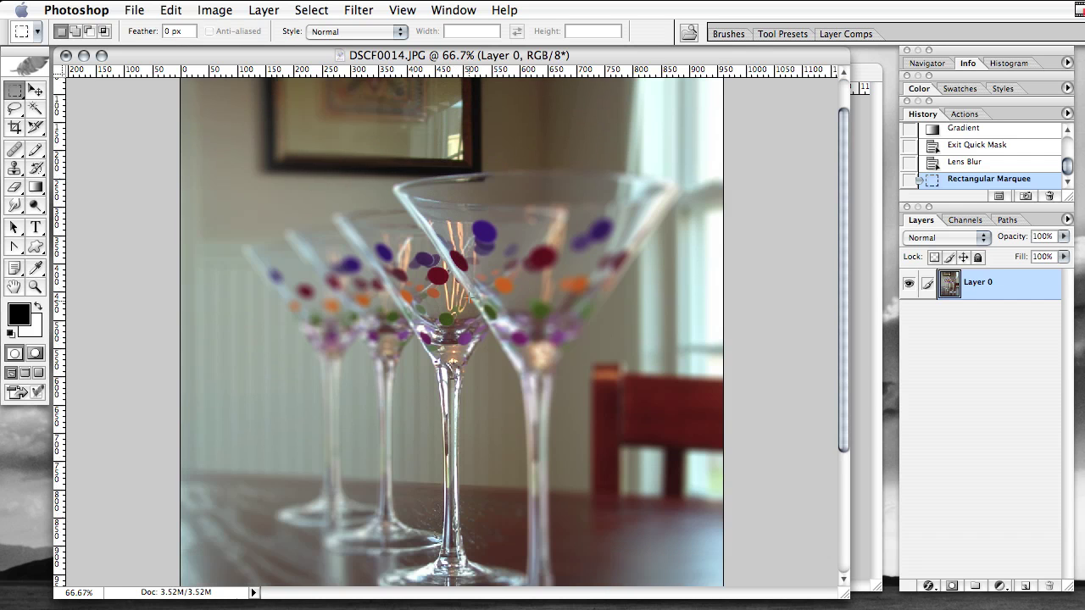
pyautogui.scroll(-3, 468, 294)
pyautogui.scroll(-3, 469, 291)
pyautogui.scroll(-3, 469, 287)
pyautogui.scroll(3, 468, 287)
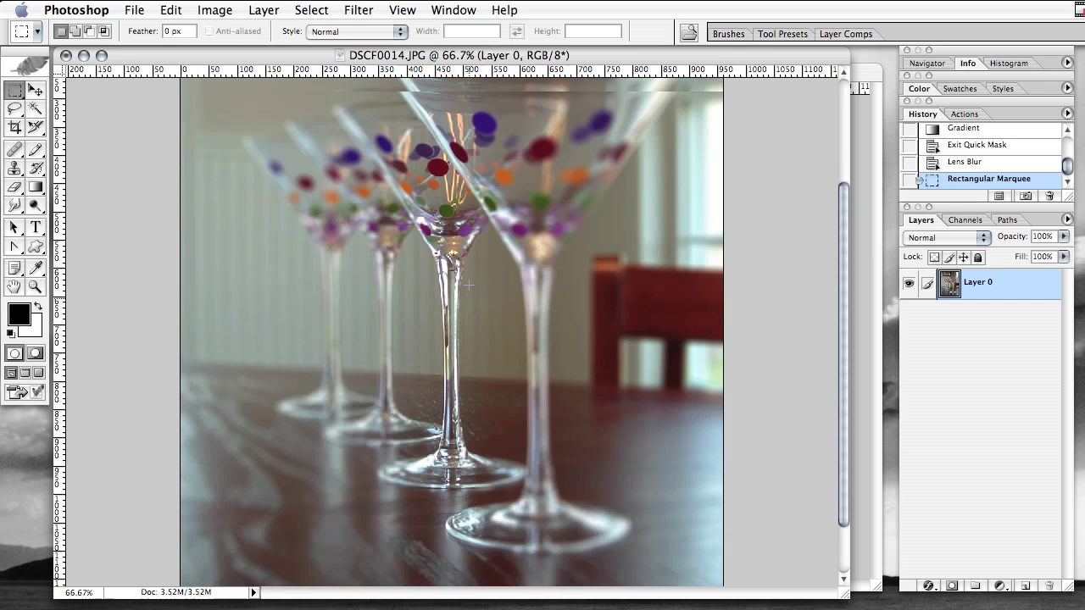
pyautogui.scroll(3, 469, 287)
pyautogui.scroll(3, 468, 288)
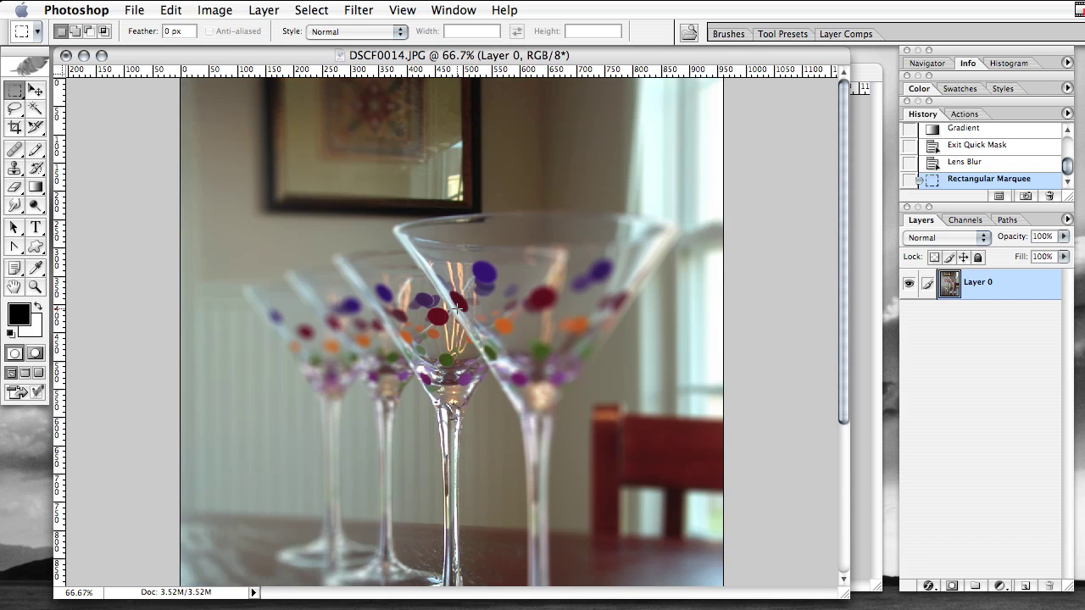
pyautogui.scroll(-1, 449, 305)
pyautogui.scroll(-3, 437, 298)
pyautogui.scroll(-2, 415, 289)
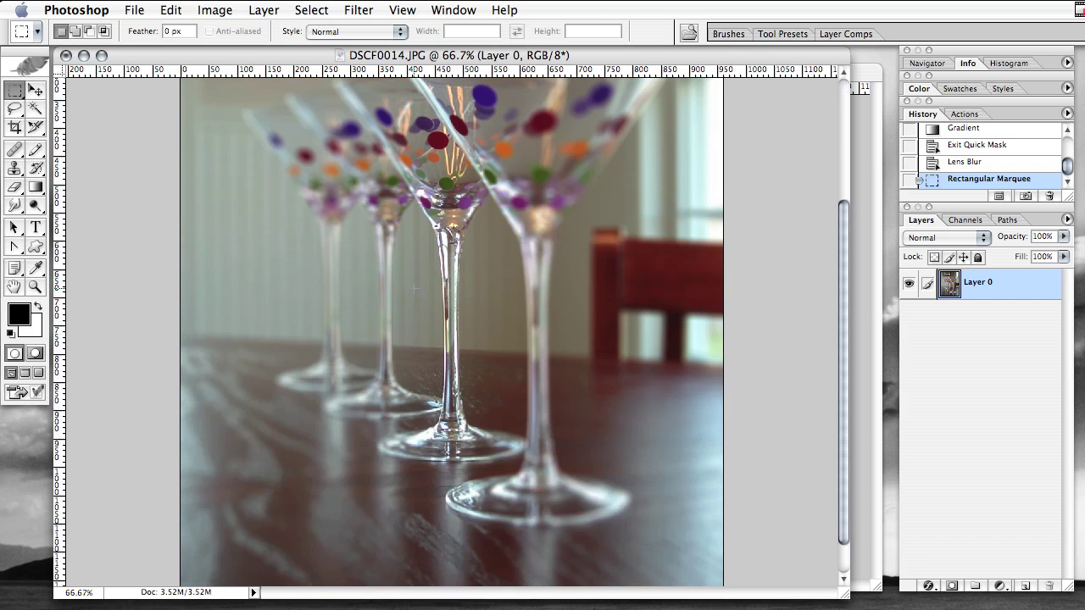
pyautogui.scroll(-1, 414, 289)
pyautogui.scroll(2, 412, 284)
pyautogui.scroll(2, 414, 284)
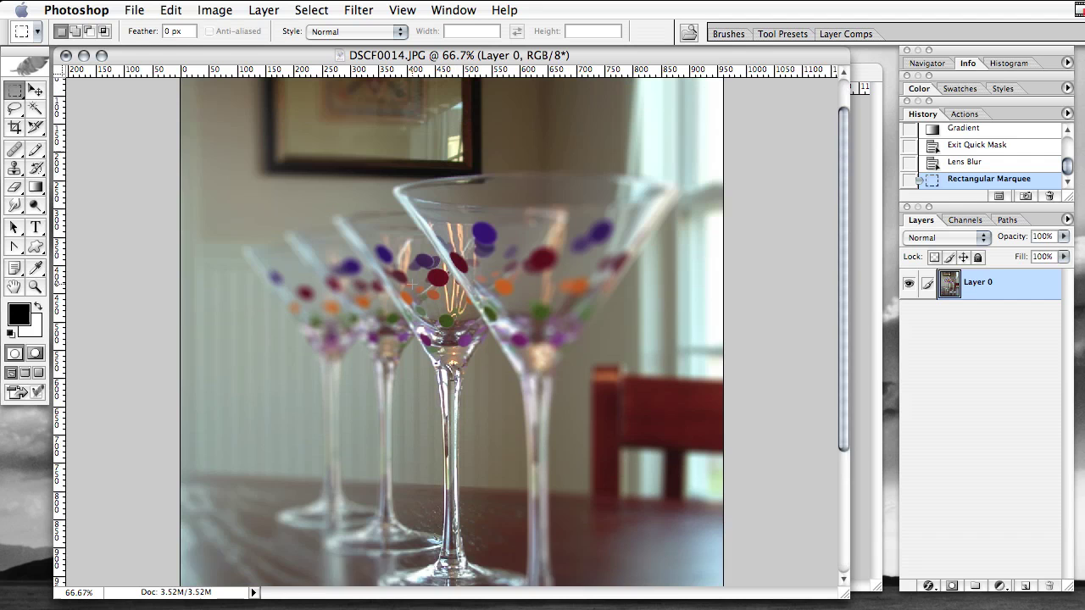
pyautogui.scroll(2, 417, 284)
pyautogui.scroll(-1, 419, 284)
pyautogui.scroll(-1, 418, 282)
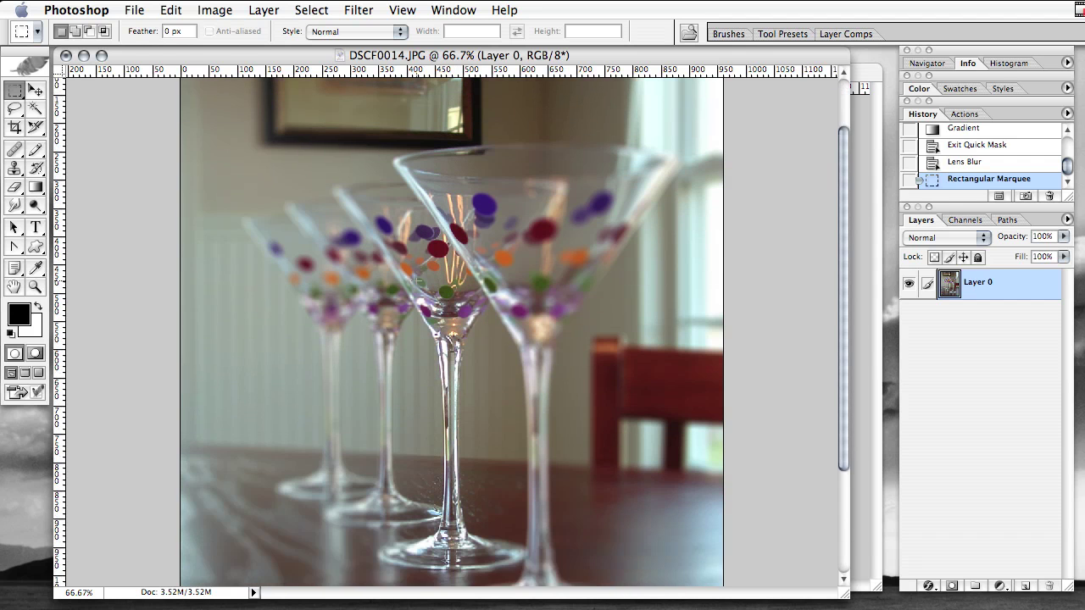
pyautogui.scroll(-2, 417, 281)
pyautogui.scroll(-1, 417, 281)
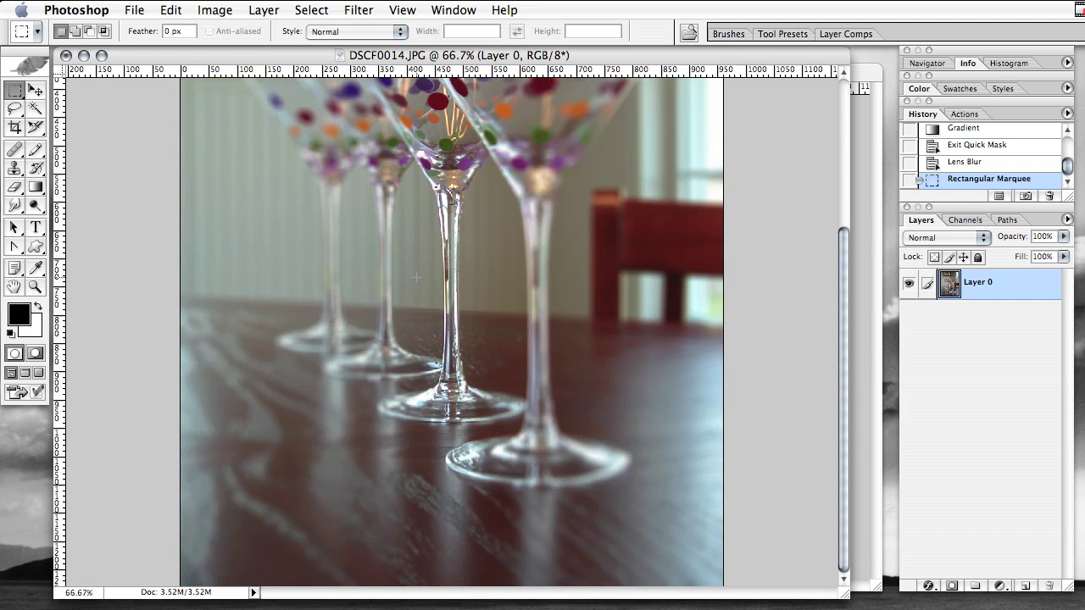
pyautogui.scroll(2, 417, 277)
pyautogui.scroll(2, 416, 277)
pyautogui.scroll(2, 416, 277)
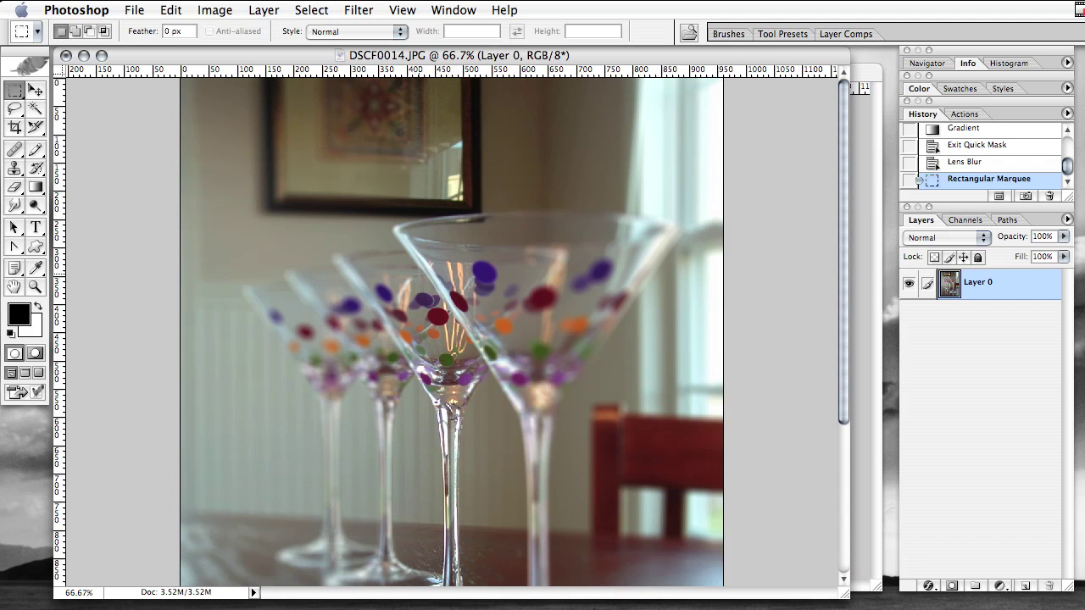